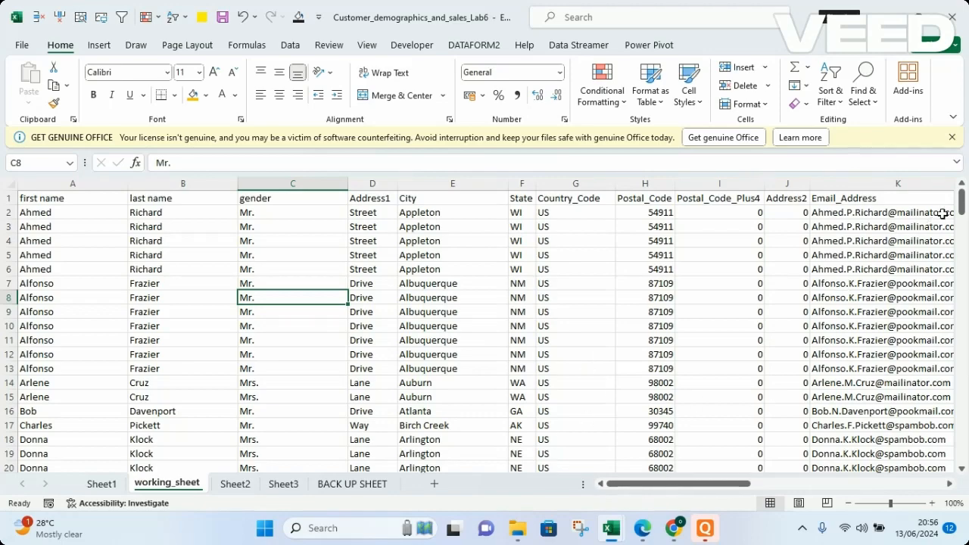
Turn on filtering for the gender column of the customer table
left_click_drag(961, 201, 960, 176)
left_click(48, 193)
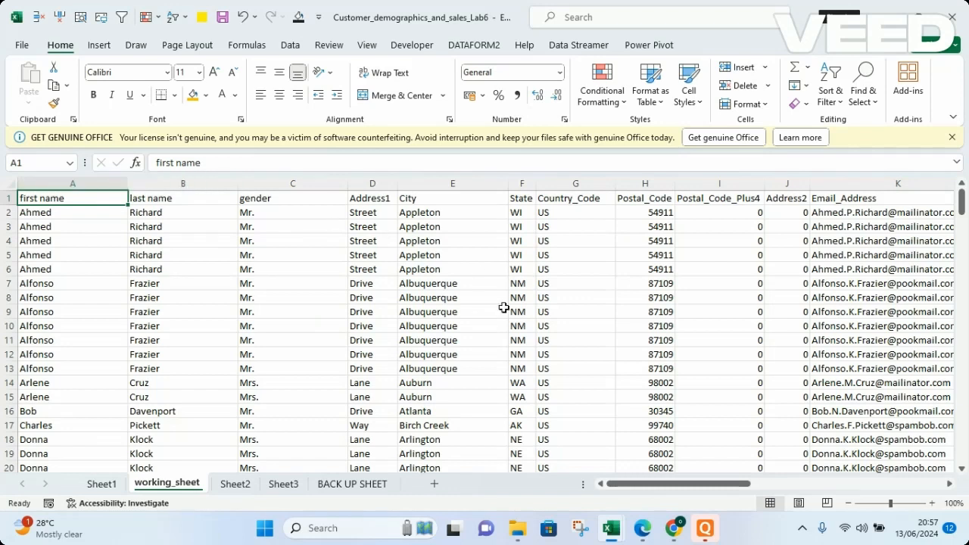
left_click(274, 182)
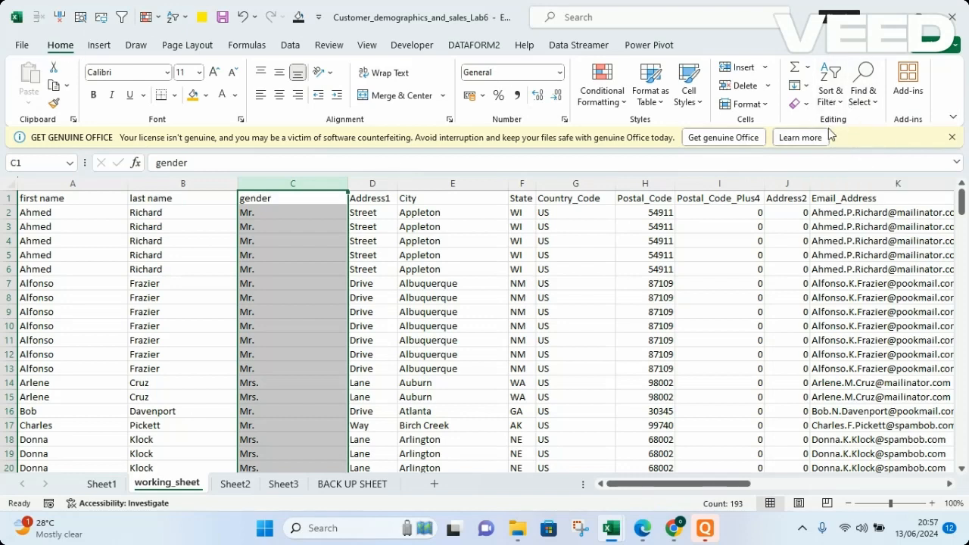
left_click(836, 90)
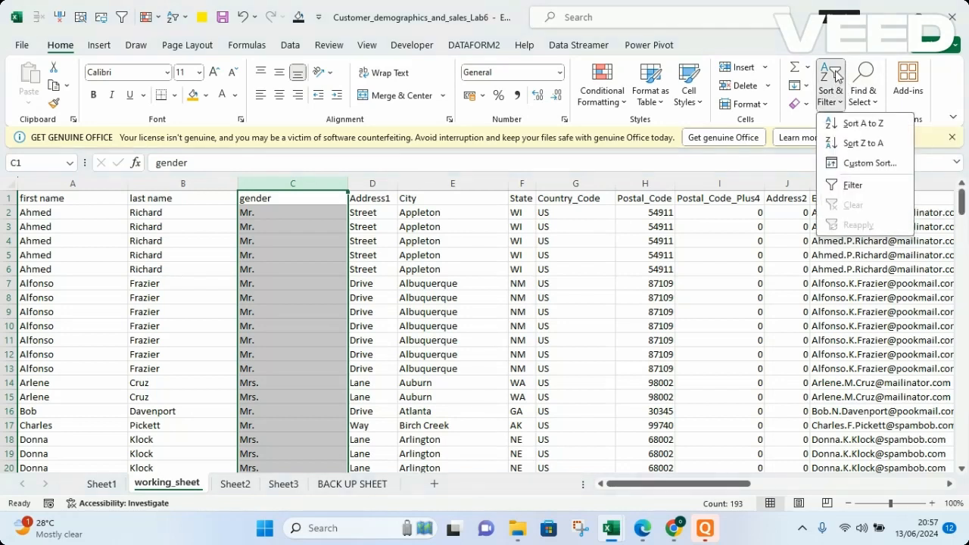
left_click(849, 188)
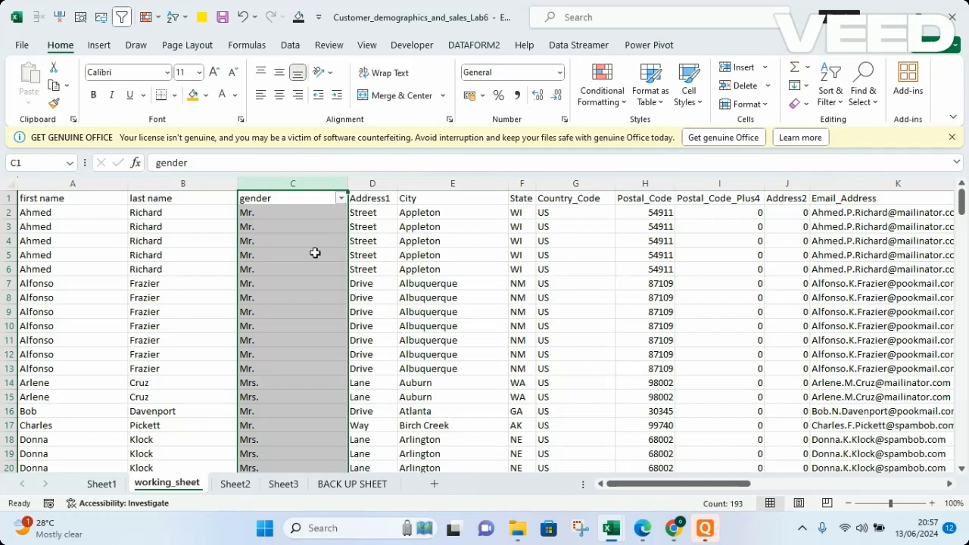
Filter the gender column to show only (Blanks) entries
left_click(341, 198)
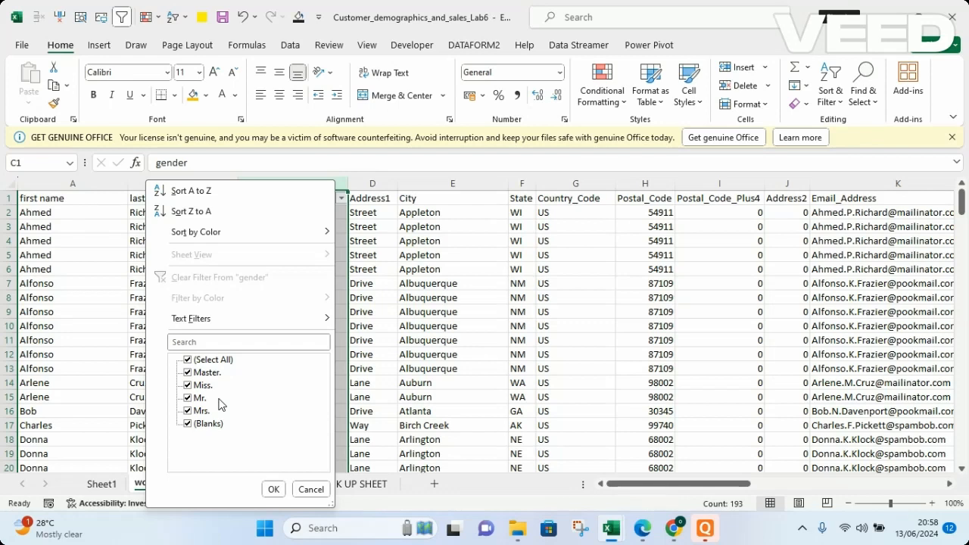
left_click(193, 361)
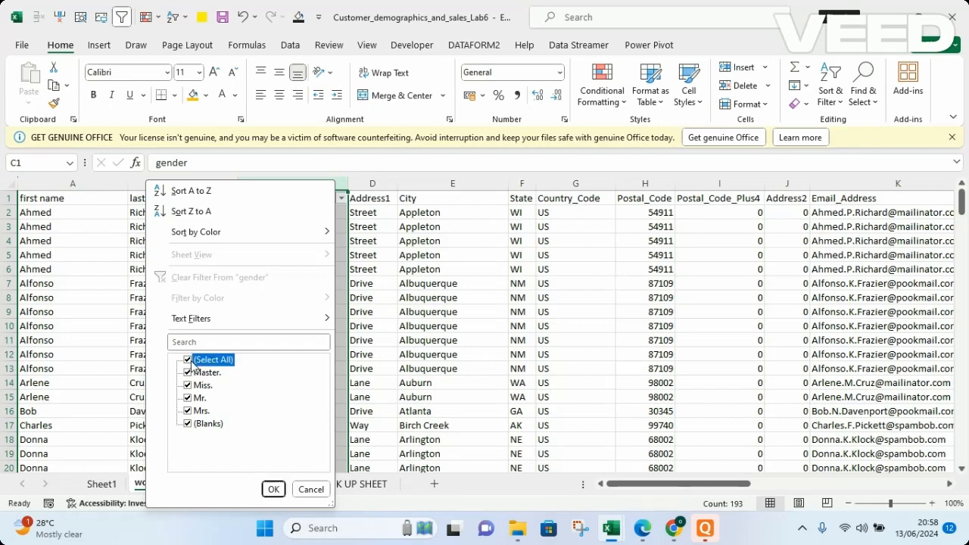
left_click(189, 426)
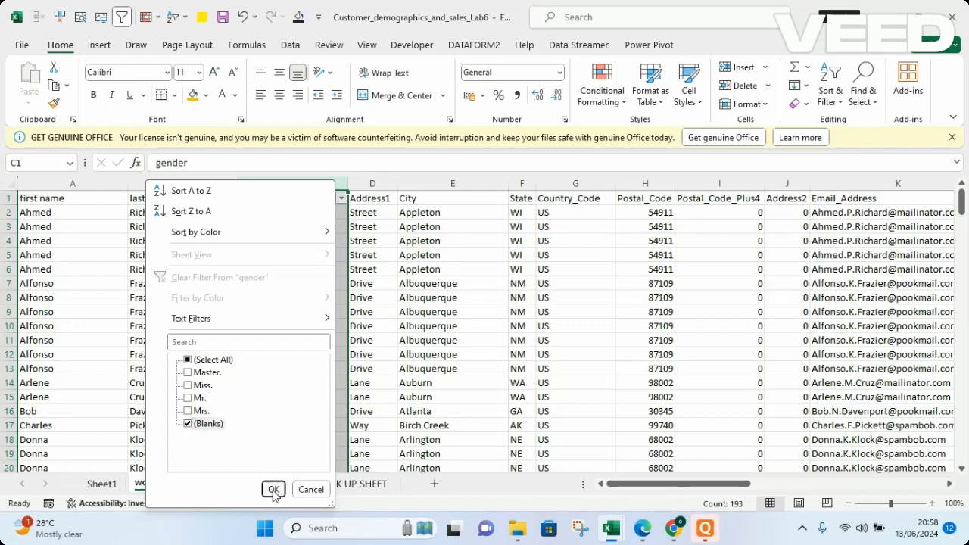
left_click(274, 490)
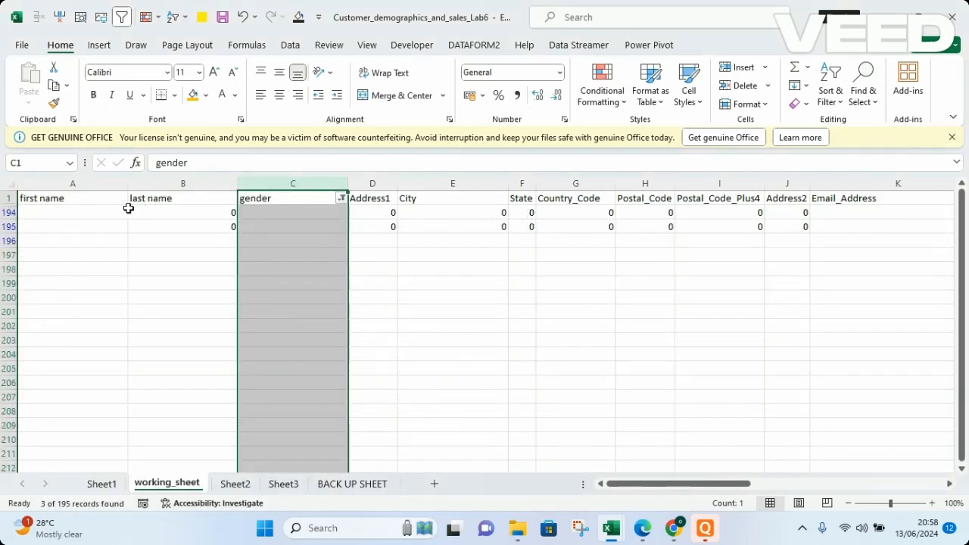
Clear the filter from the gender column
left_click(523, 285)
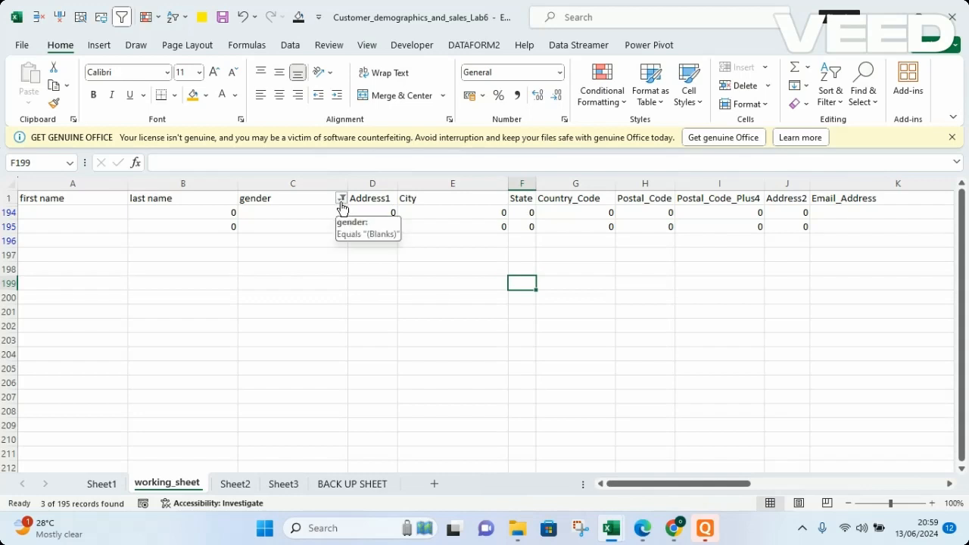
left_click(342, 200)
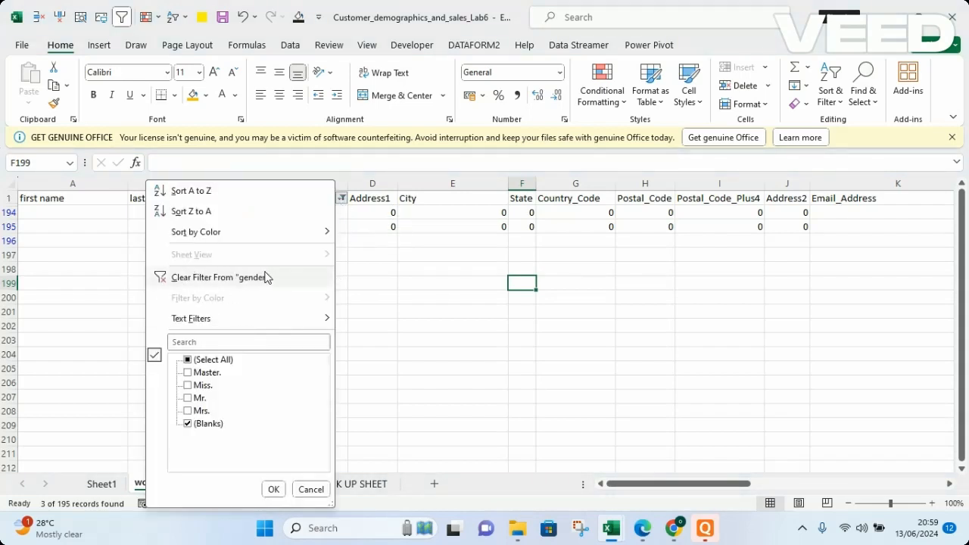
left_click(219, 278)
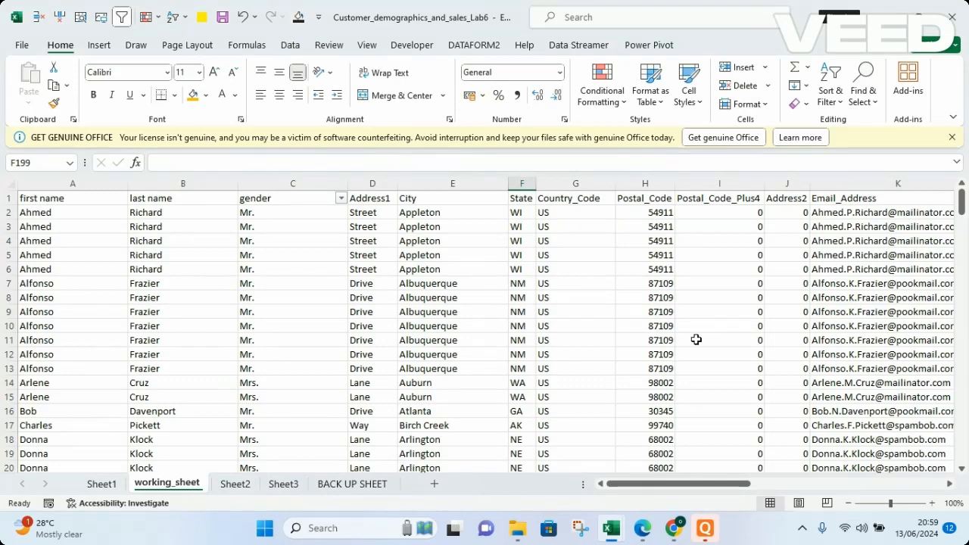
Undo and redo clearing the gender filter, returning to the top of the sheet
left_click(244, 18)
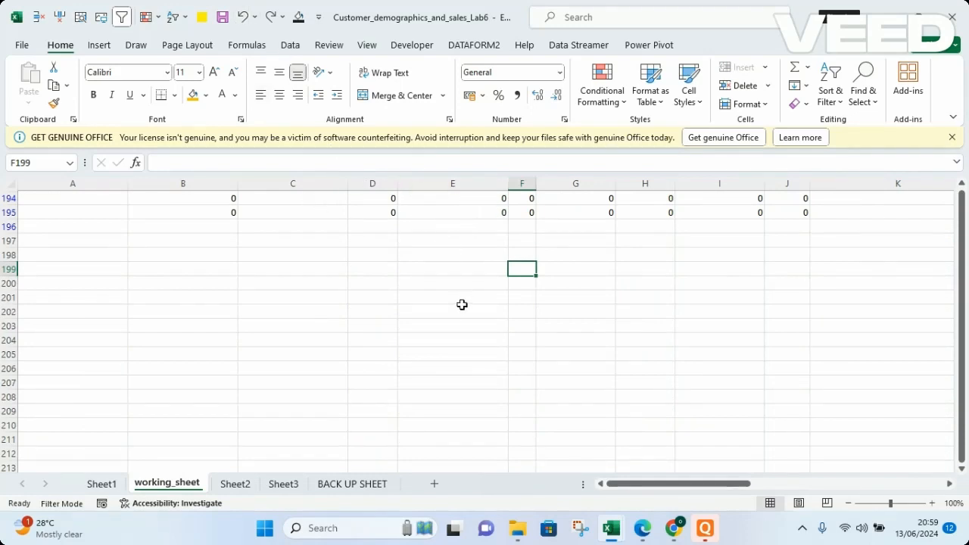
mouse_move(705, 528)
left_click(270, 16)
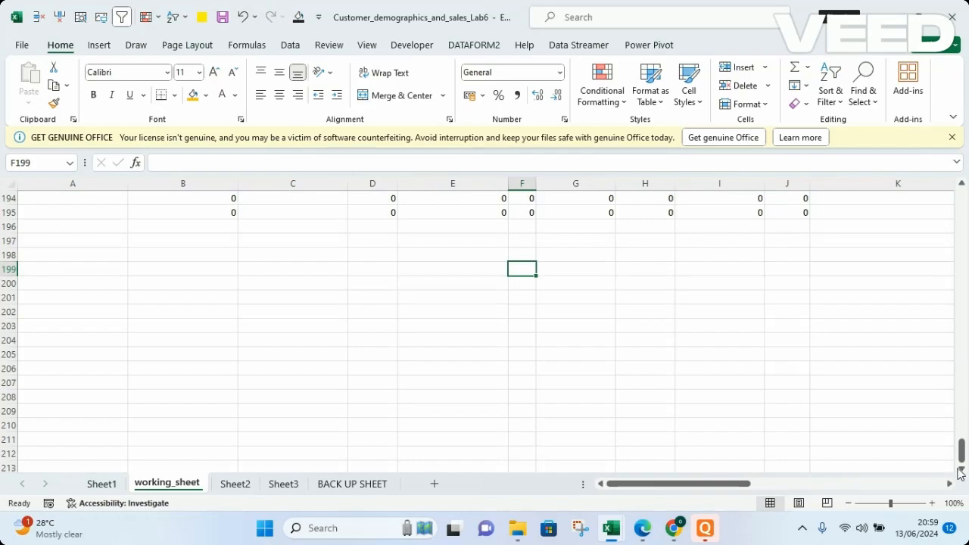
left_click_drag(962, 458, 958, 189)
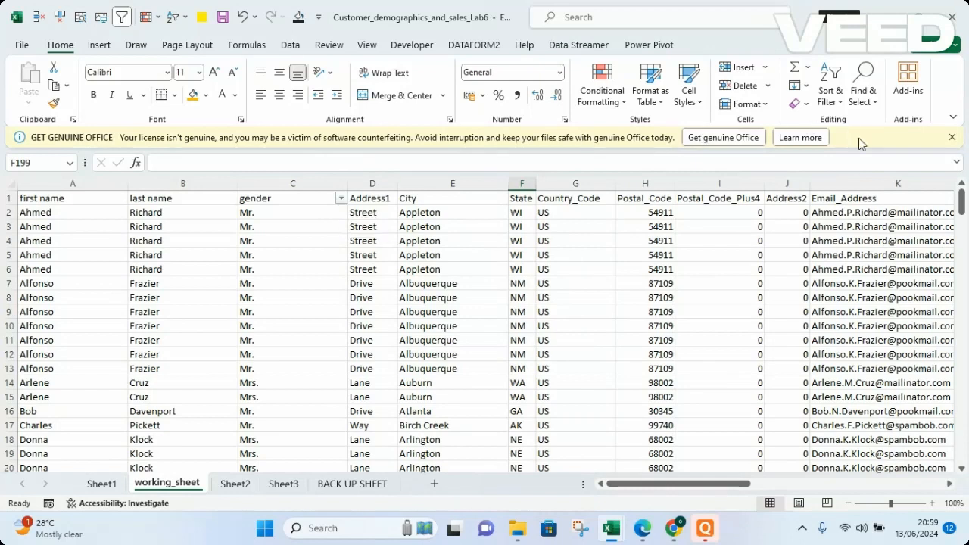
Filter the gender column again to show only (Blanks) entries
left_click(343, 199)
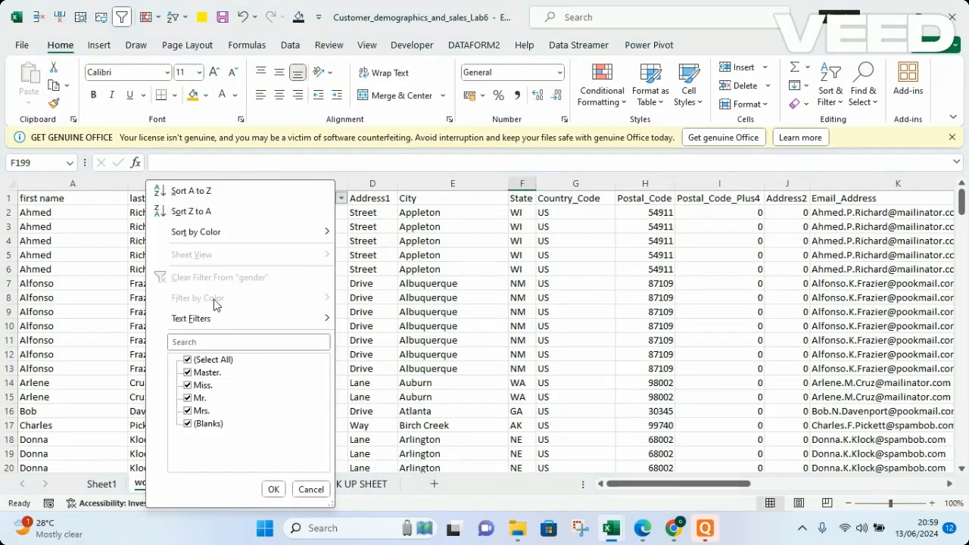
left_click(188, 360)
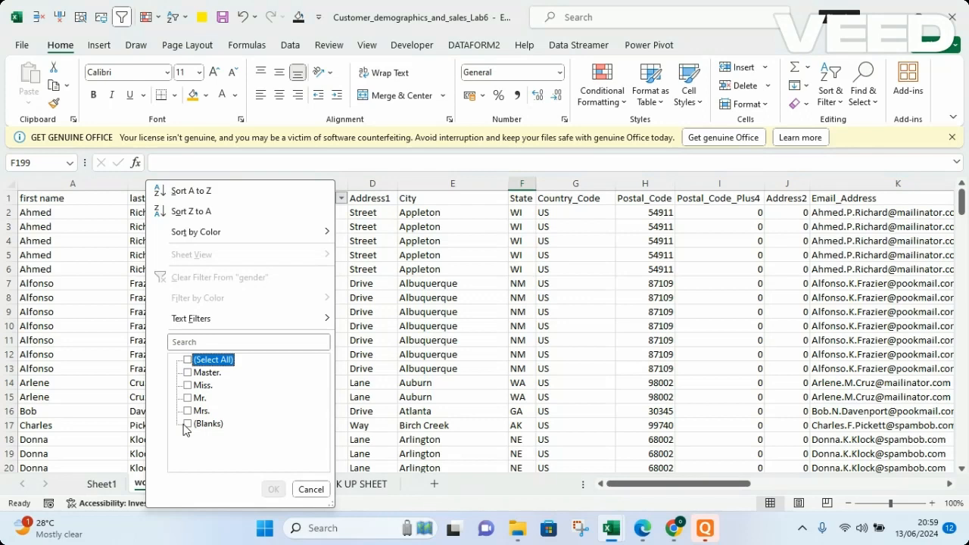
left_click(188, 425)
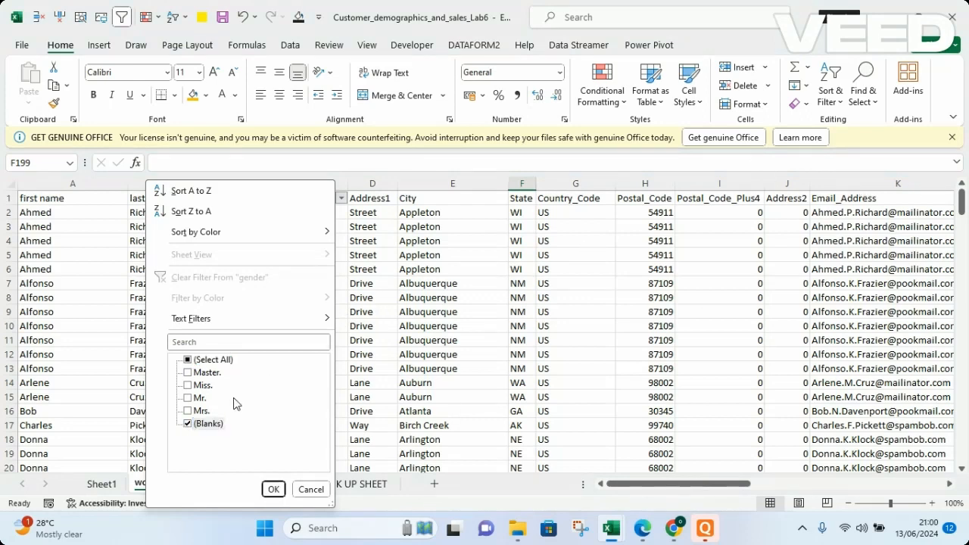
left_click(274, 489)
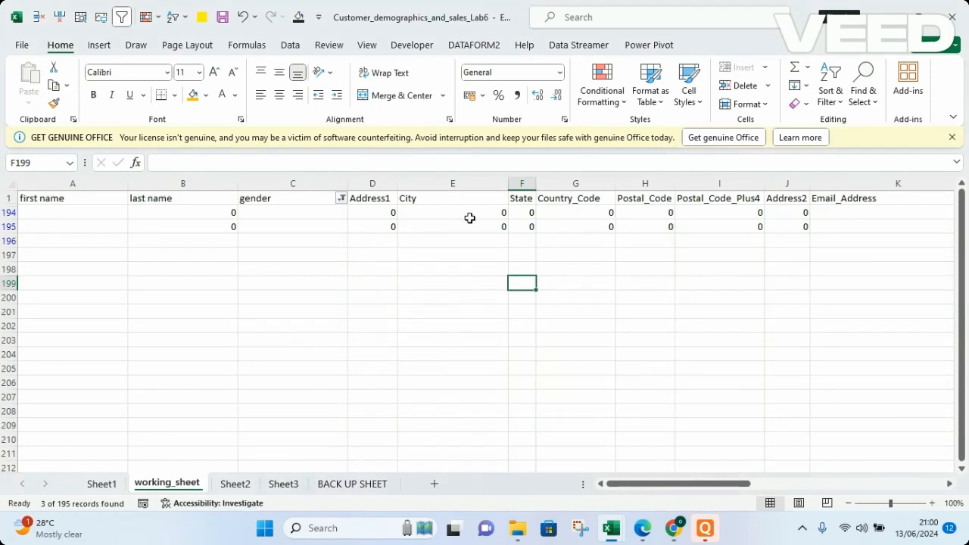
Clear the filter and sort state of the data range
left_click(341, 199)
left_click(377, 322)
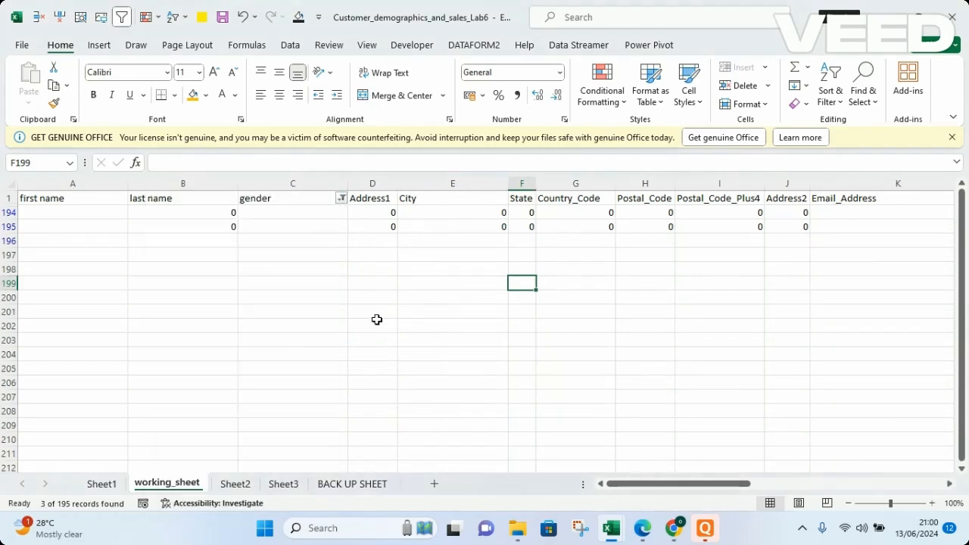
left_click(837, 74)
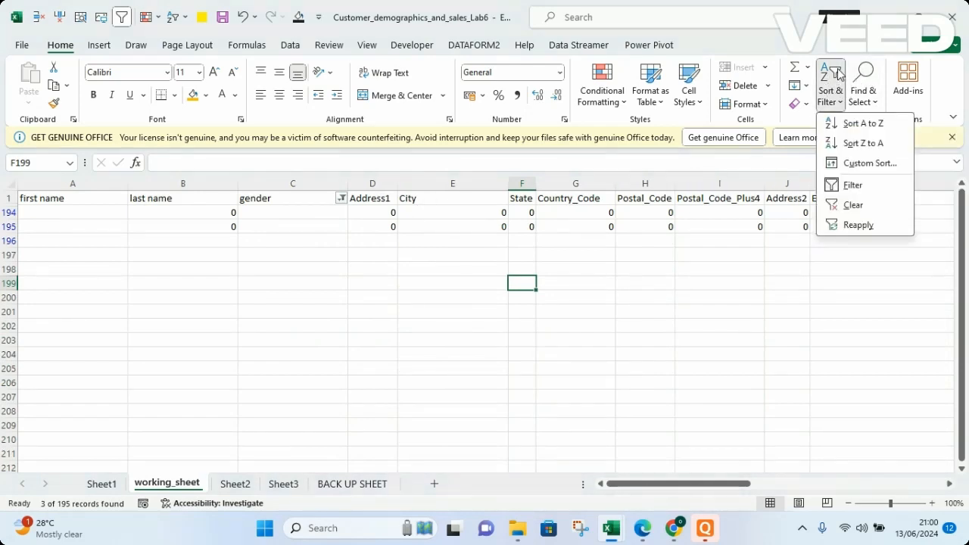
left_click(853, 206)
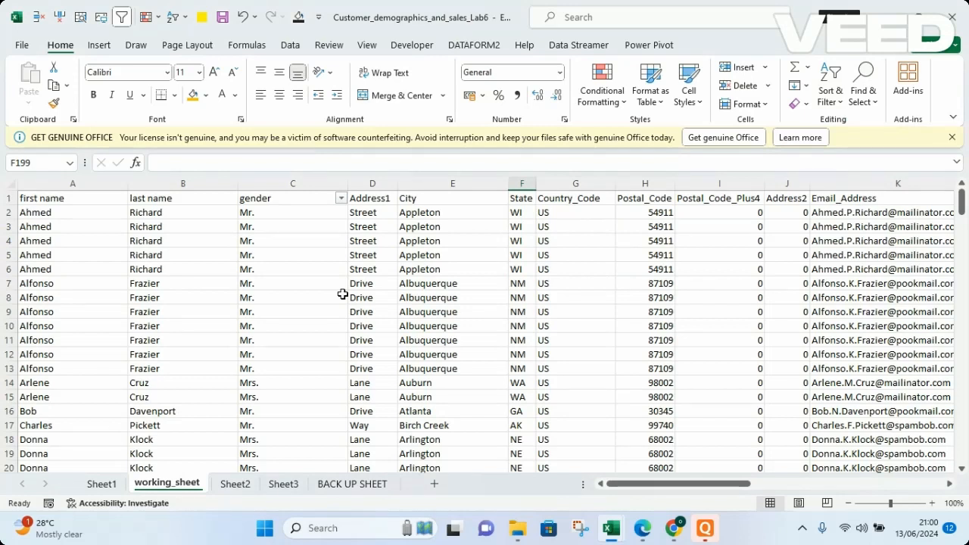
Turn off filtering on the worksheet
left_click(341, 198)
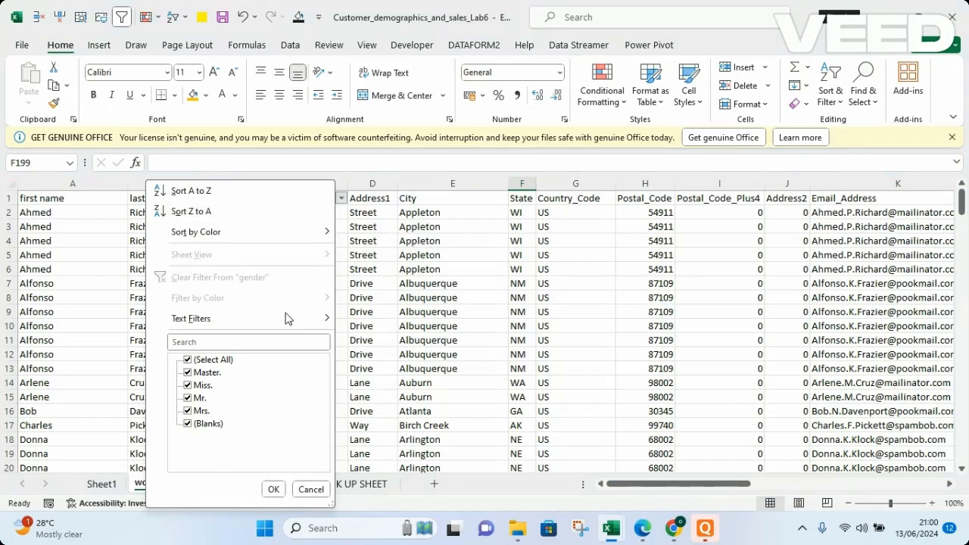
left_click(374, 172)
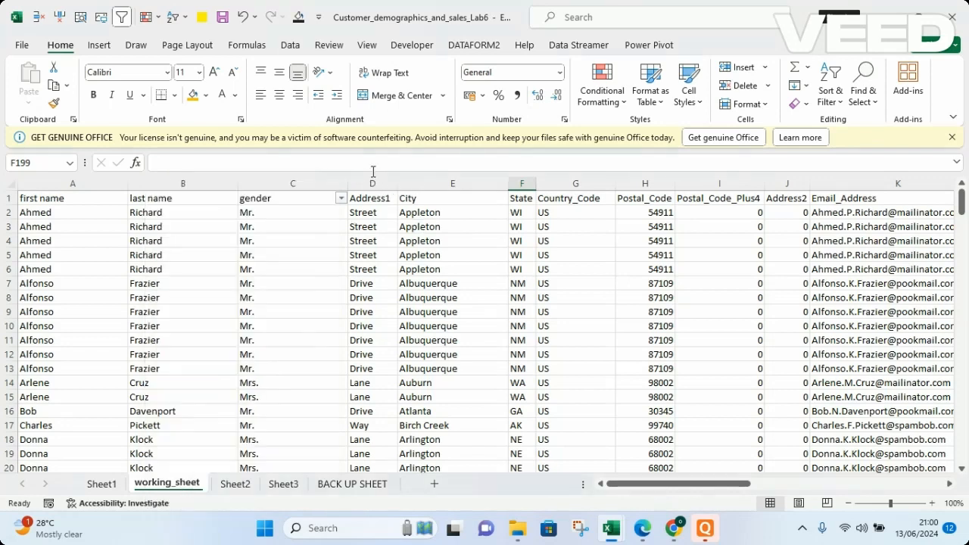
left_click(834, 83)
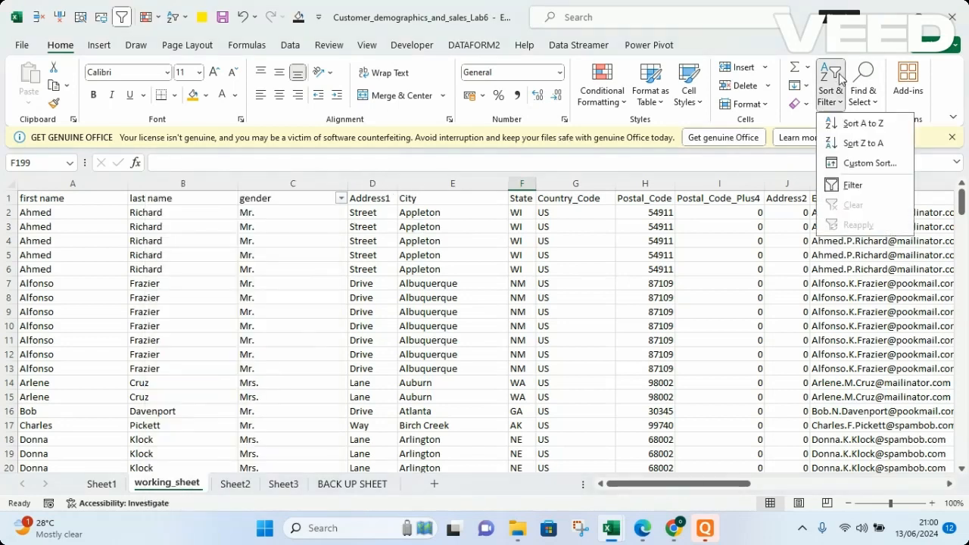
left_click(837, 182)
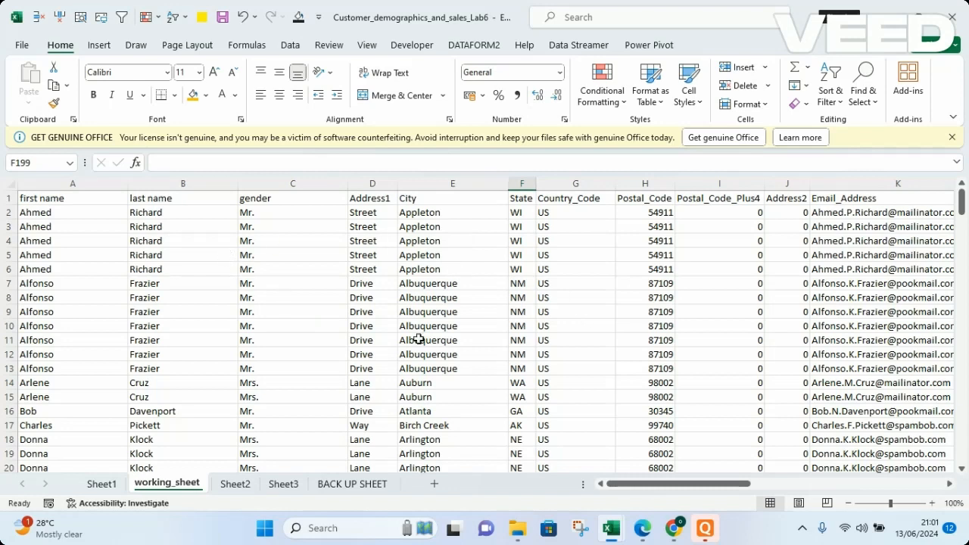
Turn on filters for all column headers of the data table
left_click(338, 286)
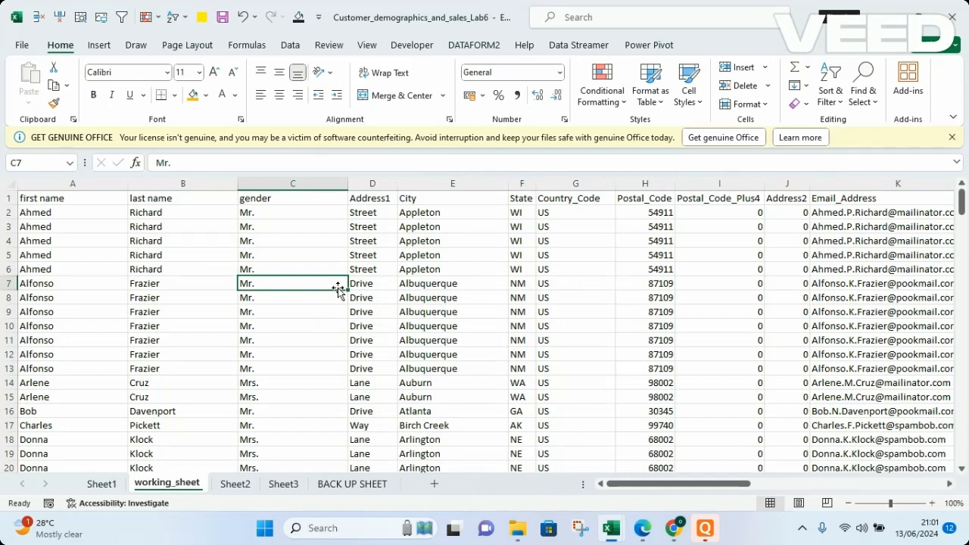
left_click(836, 81)
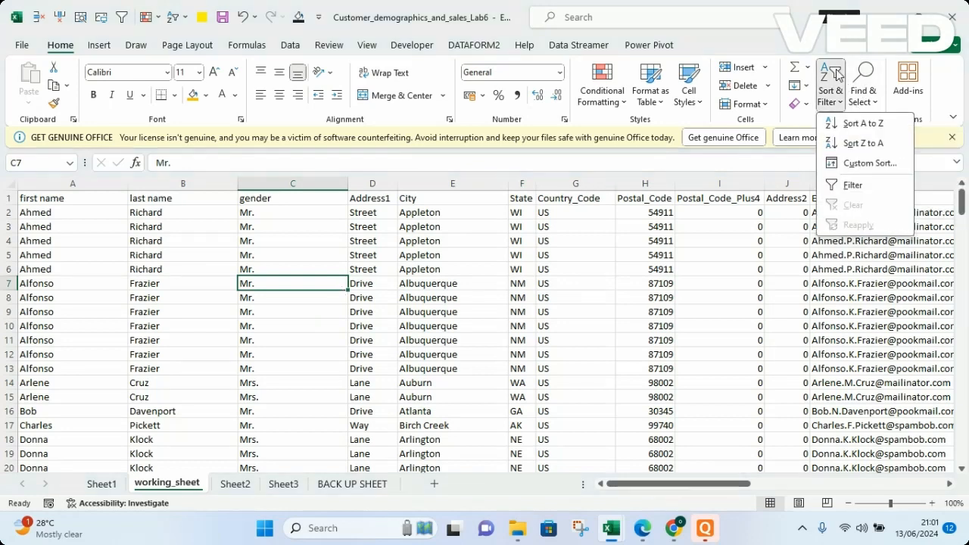
left_click(850, 187)
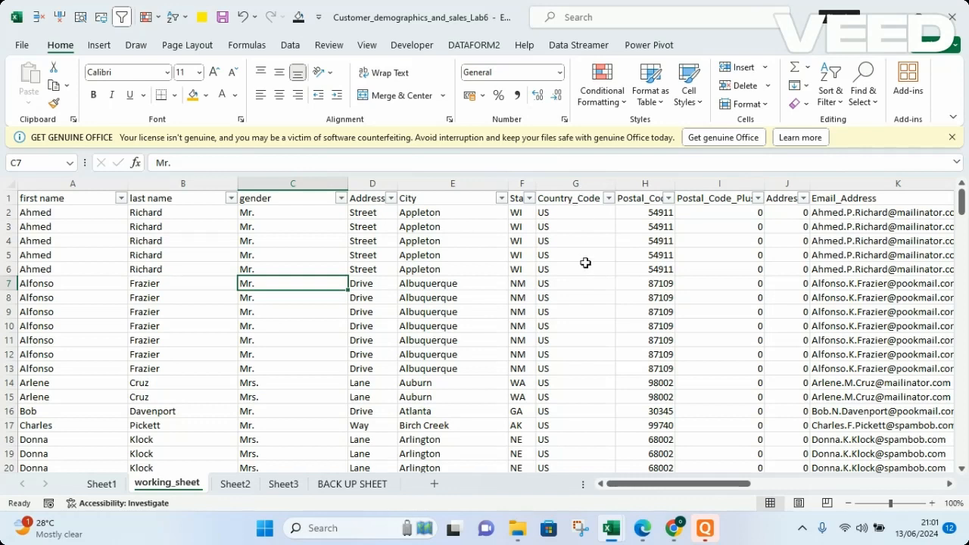
Filter the Country_Code column to show only IT
left_click(608, 199)
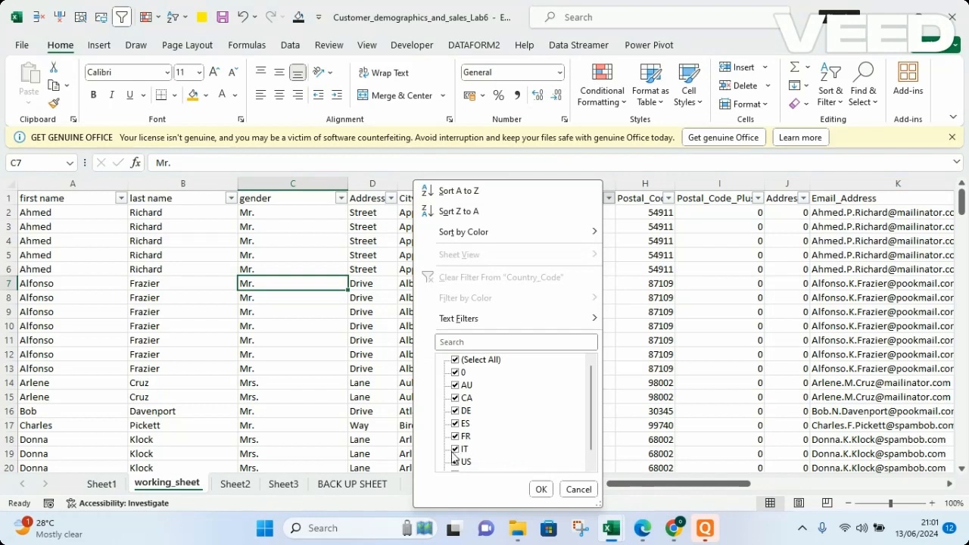
left_click(455, 361)
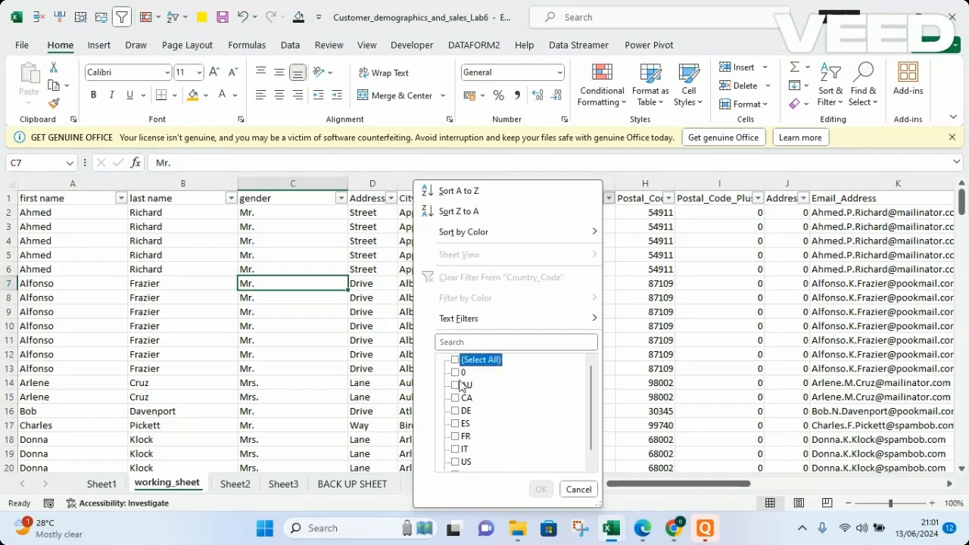
left_click(455, 450)
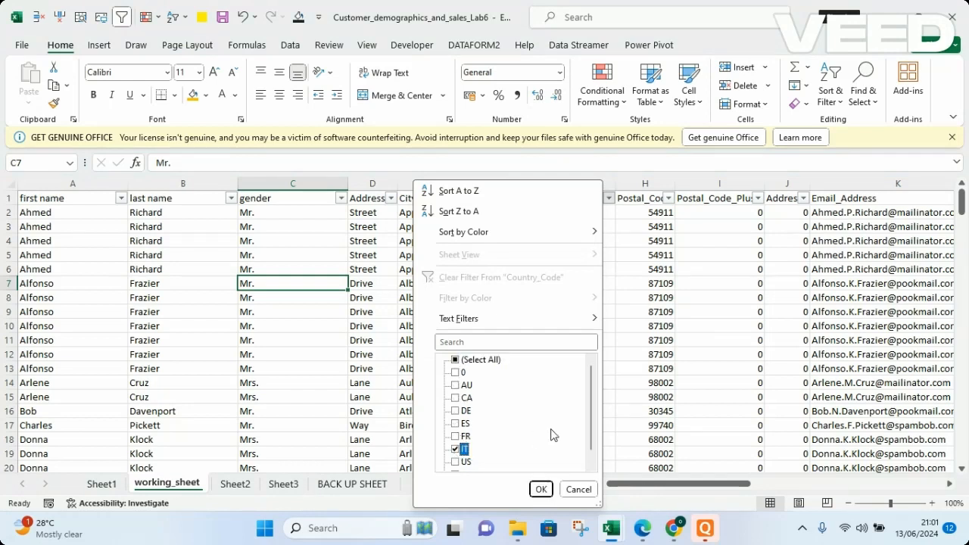
left_click(541, 489)
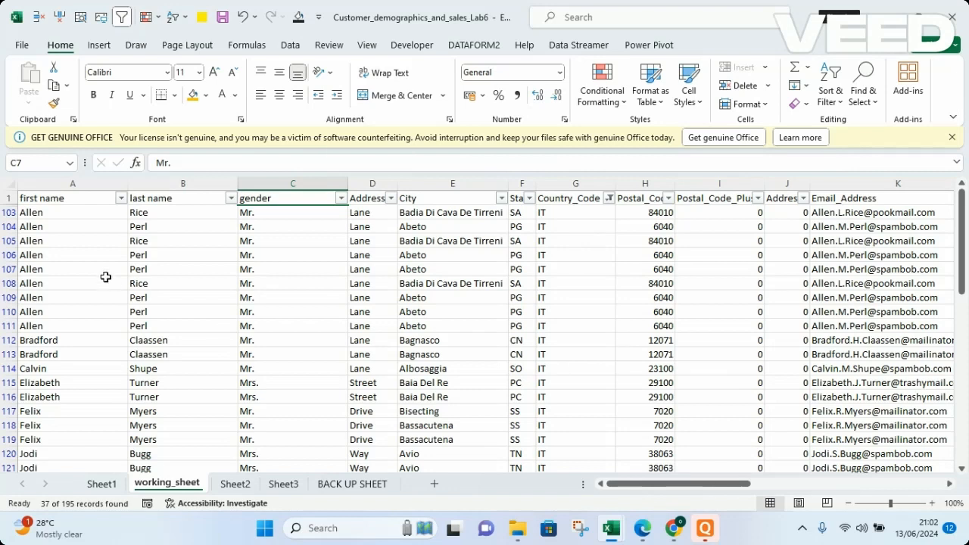
Select the entire filtered data range, then a single cell in the gender column
left_click(173, 328)
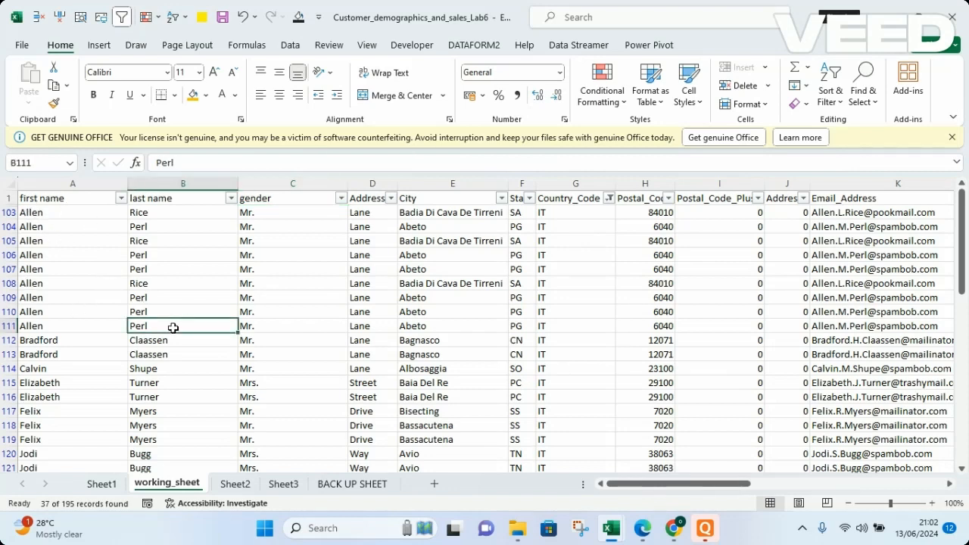
key("ctrl+a")
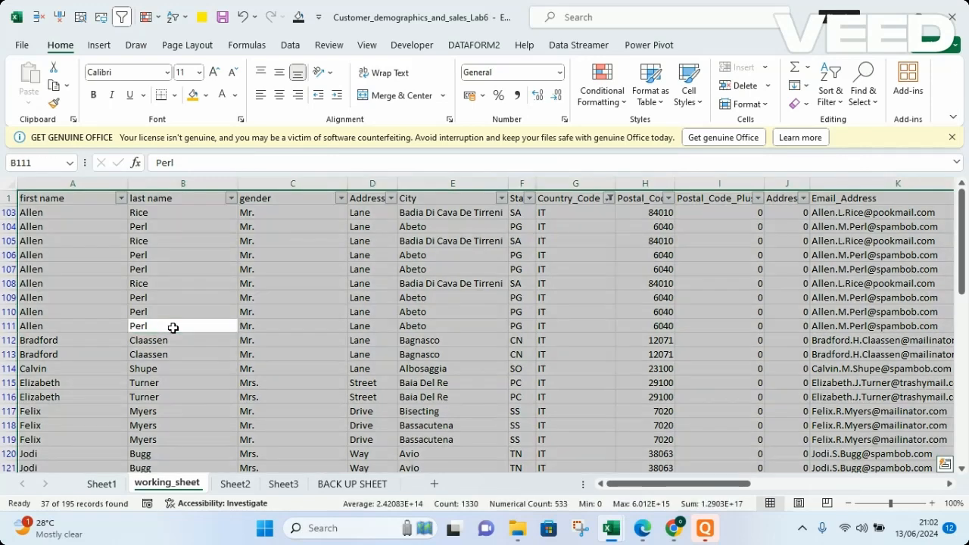
left_click(257, 278)
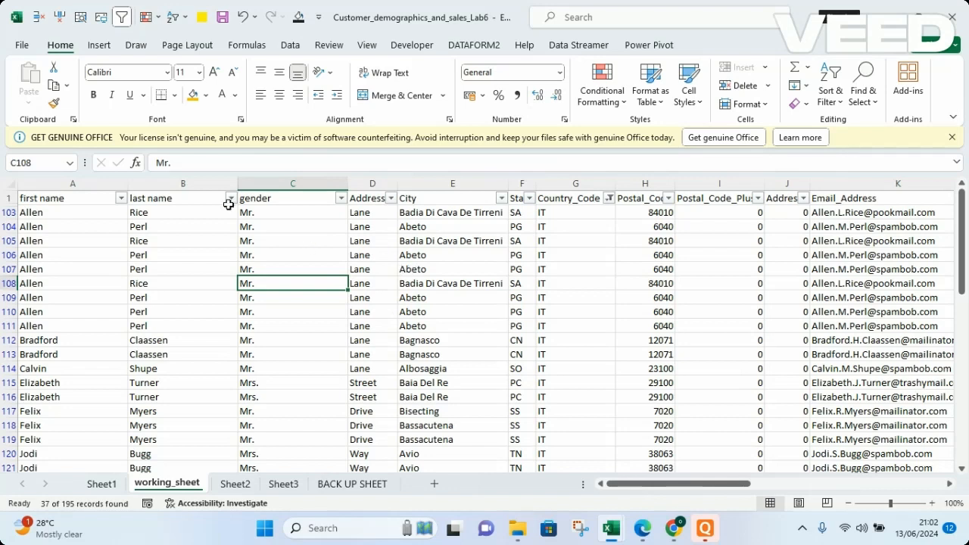
Filter the gender column to show only Mrs
left_click(343, 199)
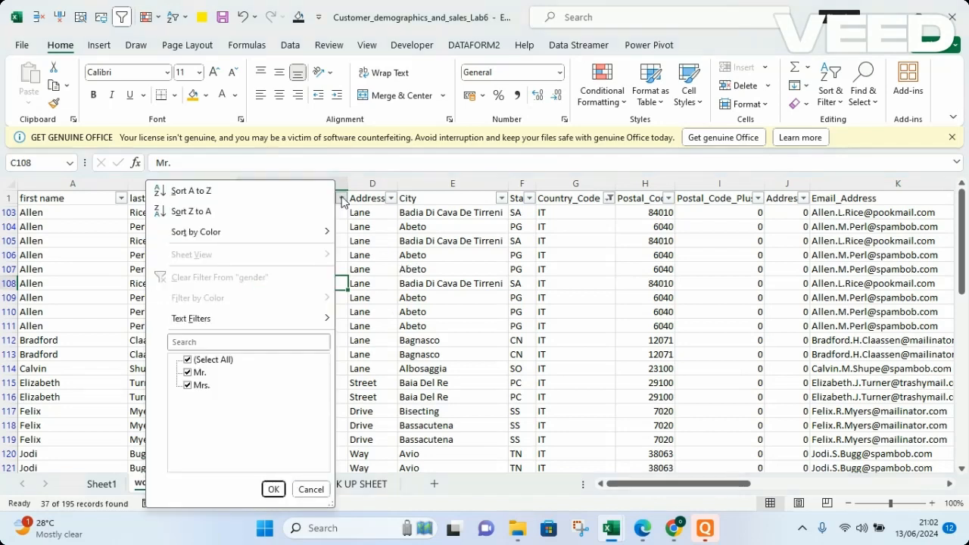
left_click(189, 361)
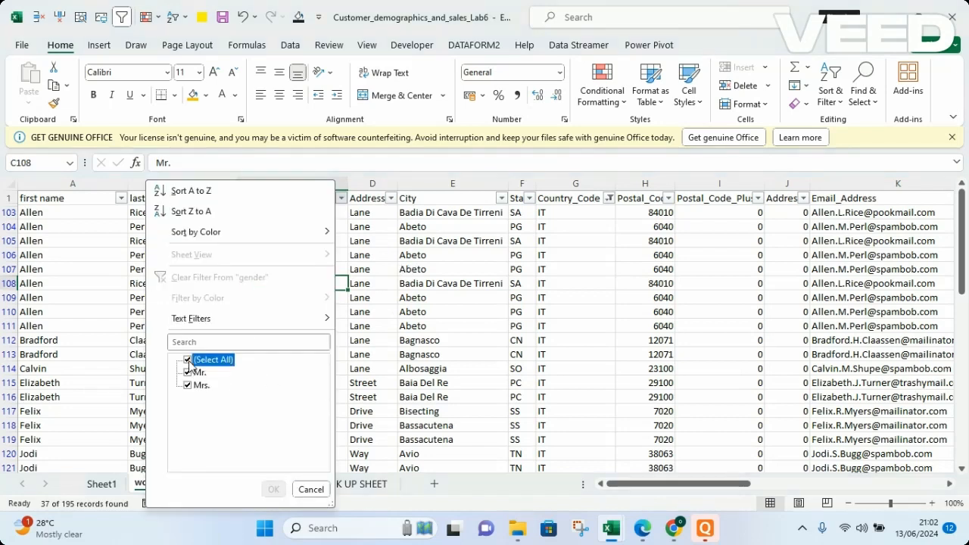
left_click(188, 386)
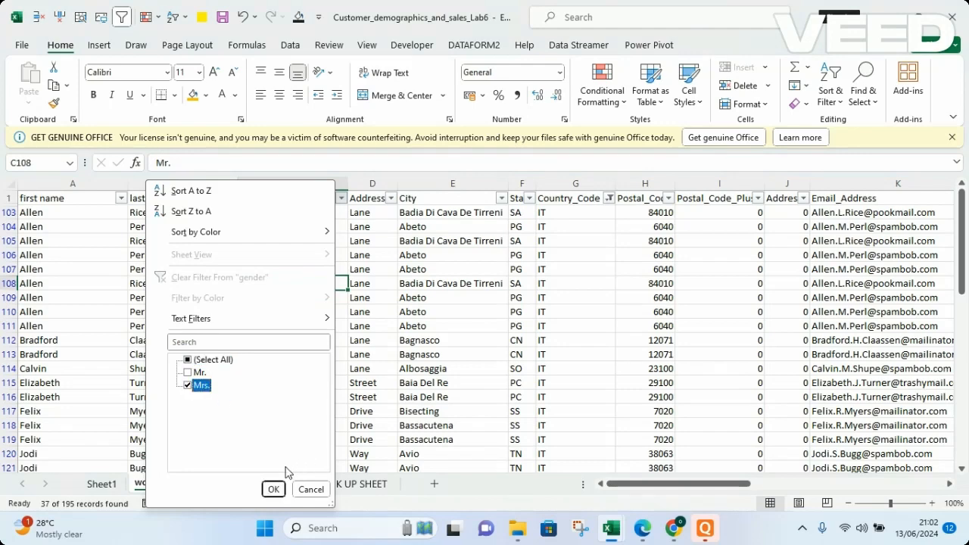
left_click(274, 489)
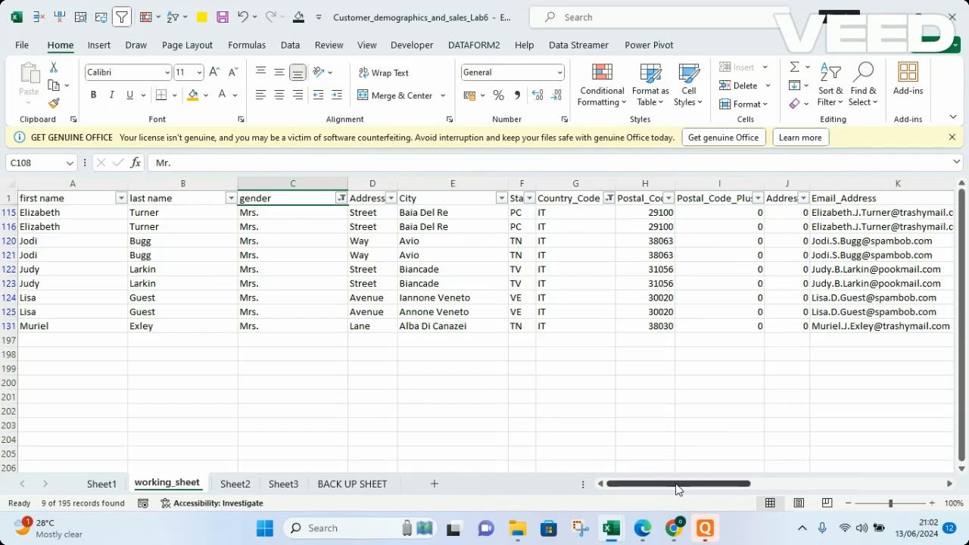
Filter the Creditcard_Type column to show only American Express
left_click_drag(677, 489, 734, 486)
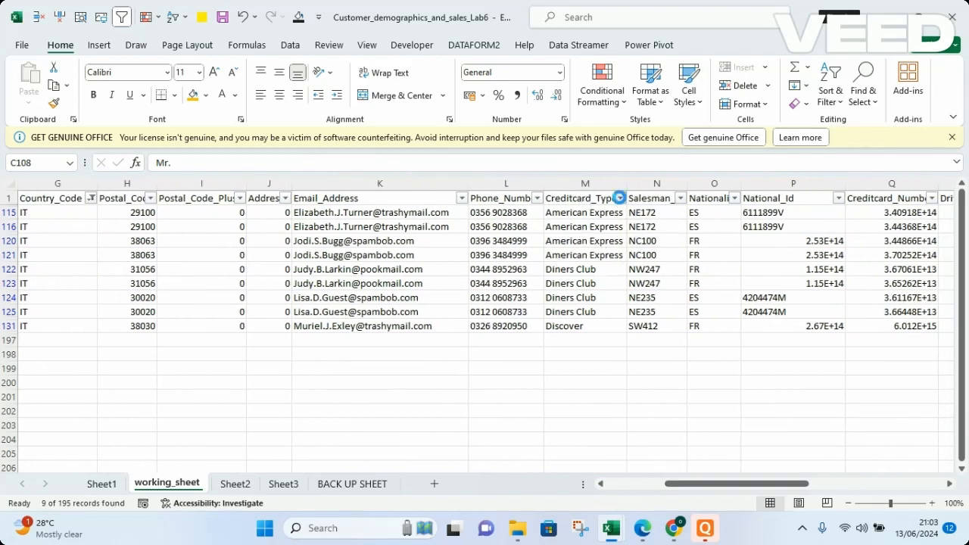
left_click(619, 199)
left_click(467, 360)
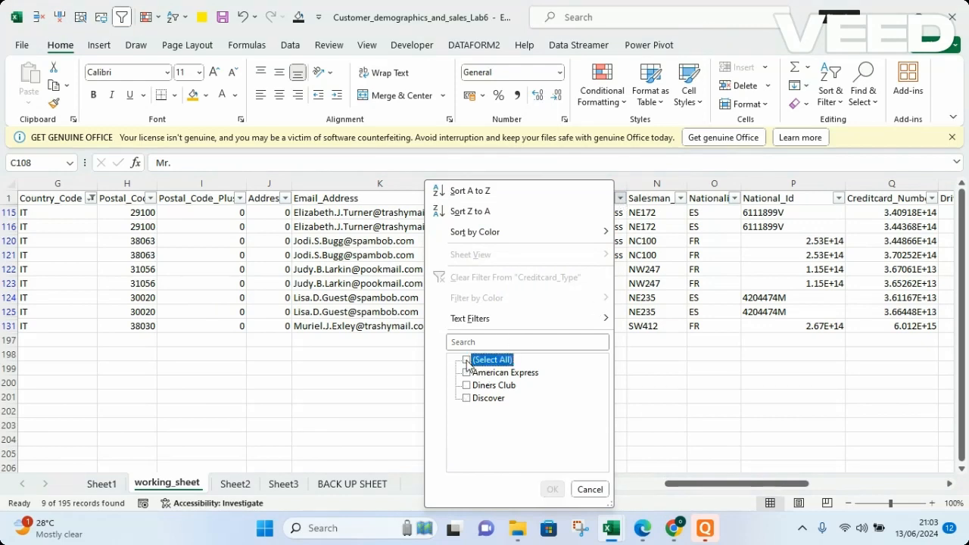
left_click(467, 374)
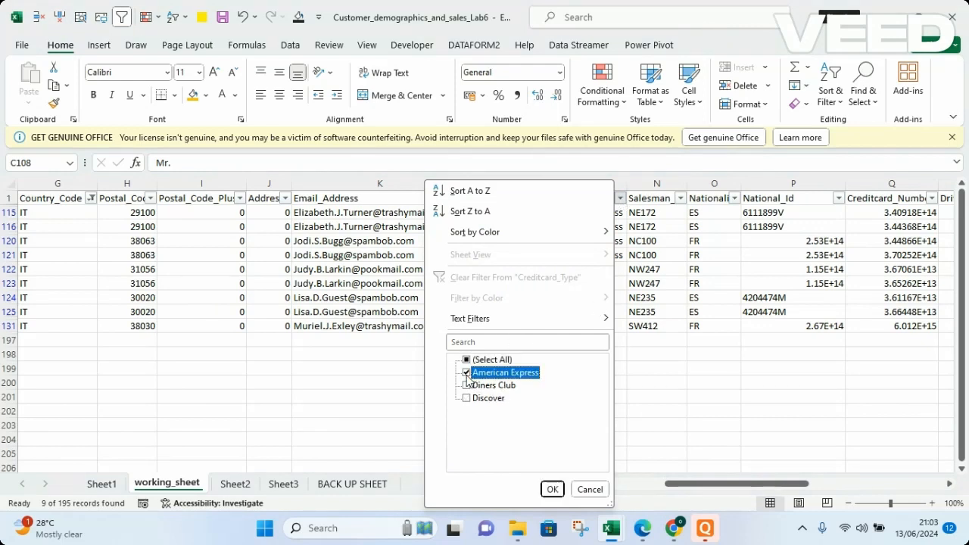
left_click(552, 489)
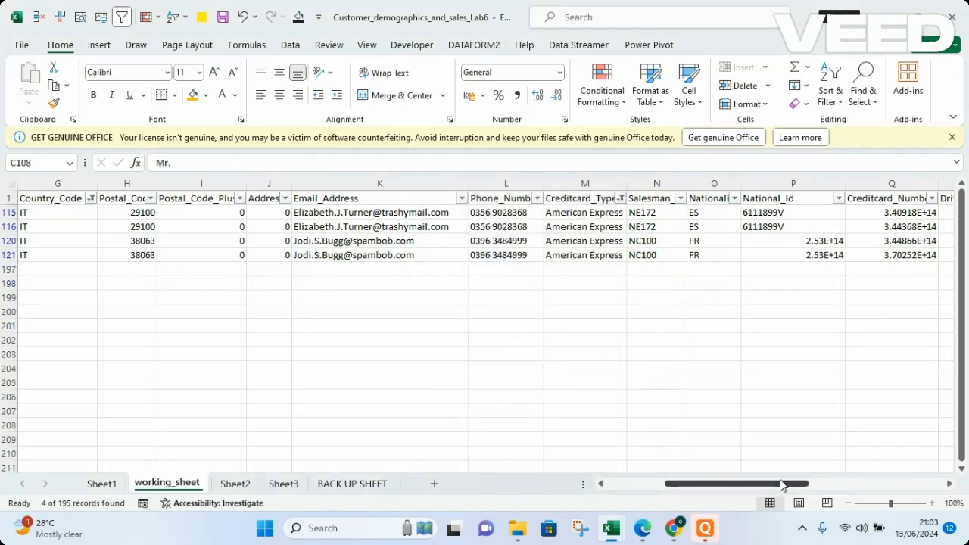
Clear all active filters from the data table
left_click_drag(786, 484, 673, 484)
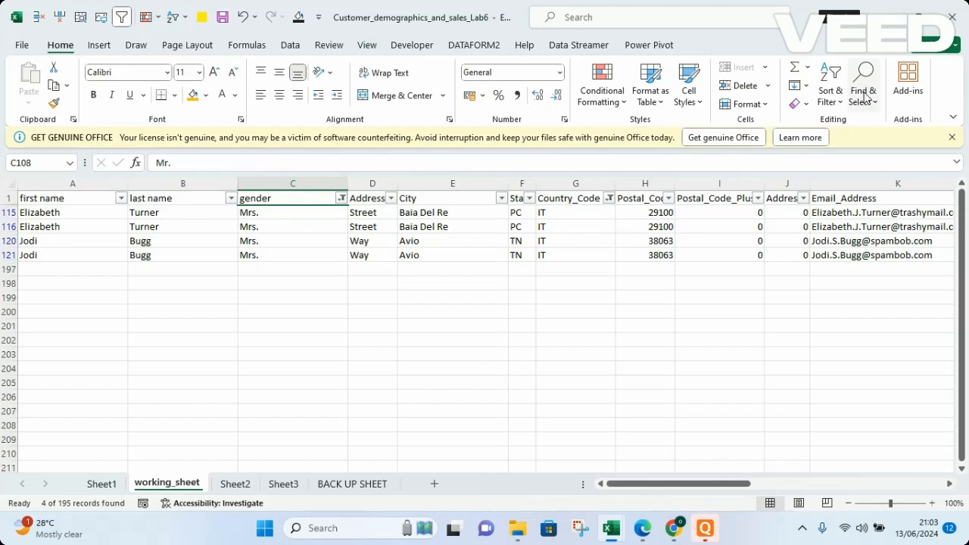
left_click(837, 85)
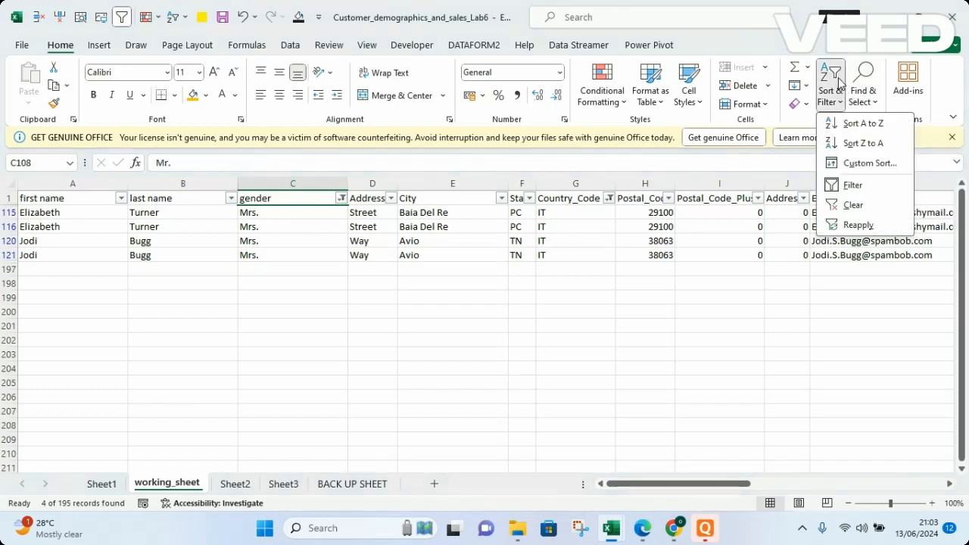
left_click(852, 205)
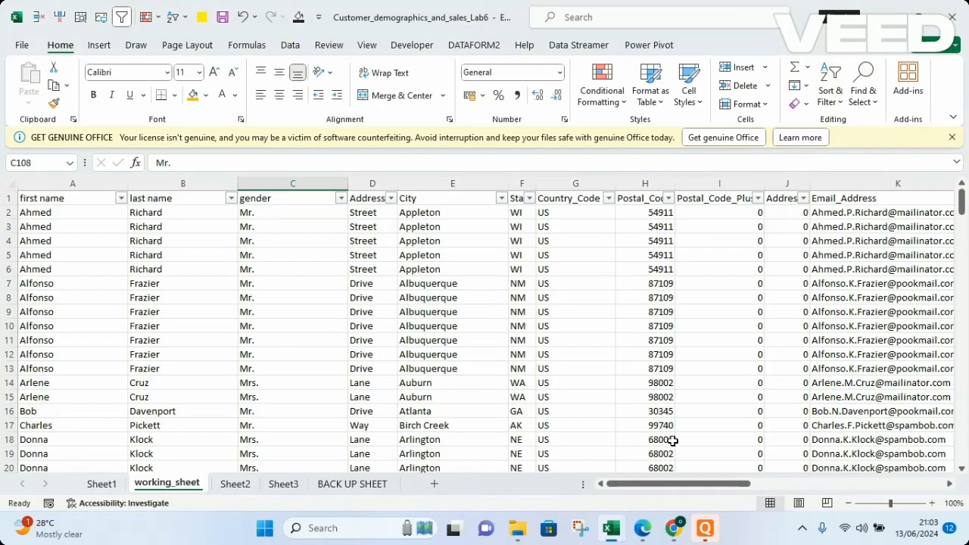
Turn off filtering on the worksheet
left_click_drag(686, 490, 605, 486)
left_click(838, 101)
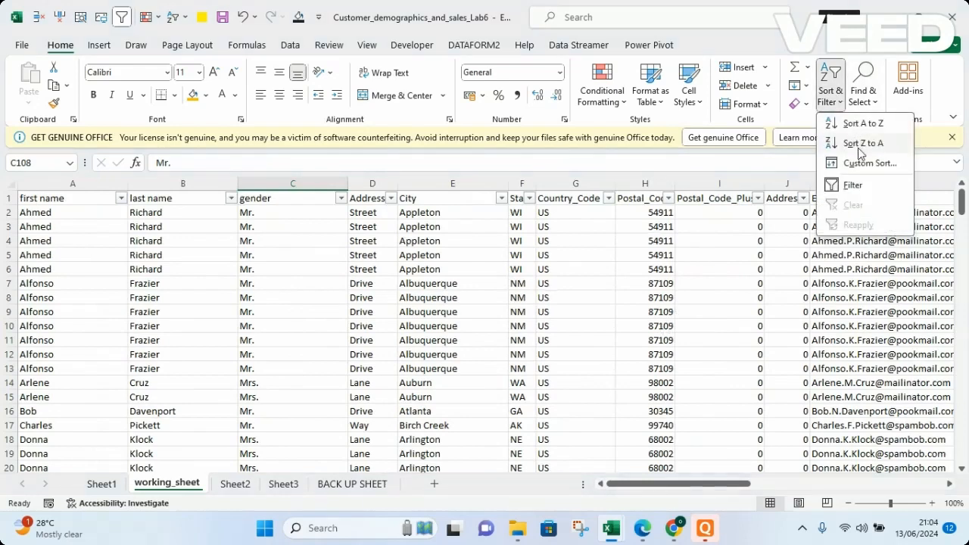
left_click(854, 185)
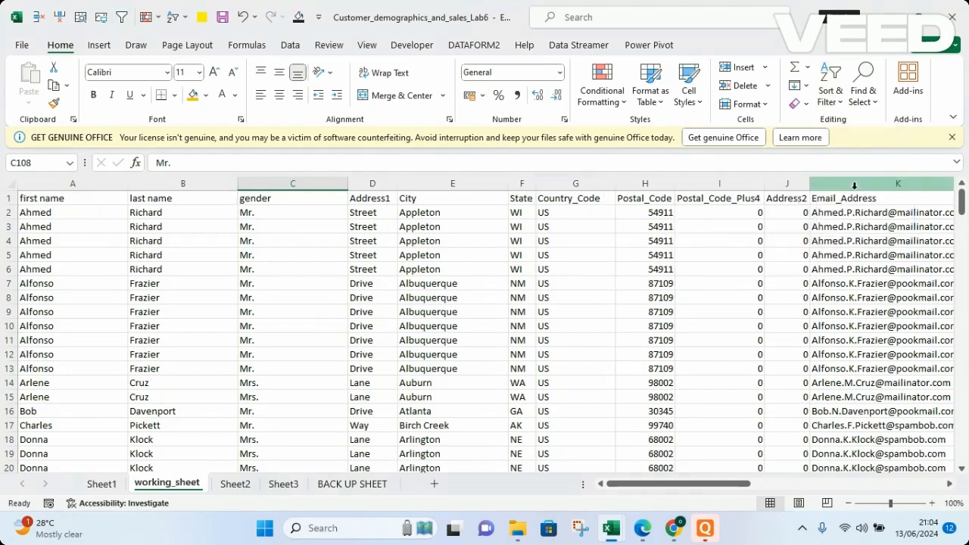
Turn filters back on for the data table's column headers
left_click(836, 85)
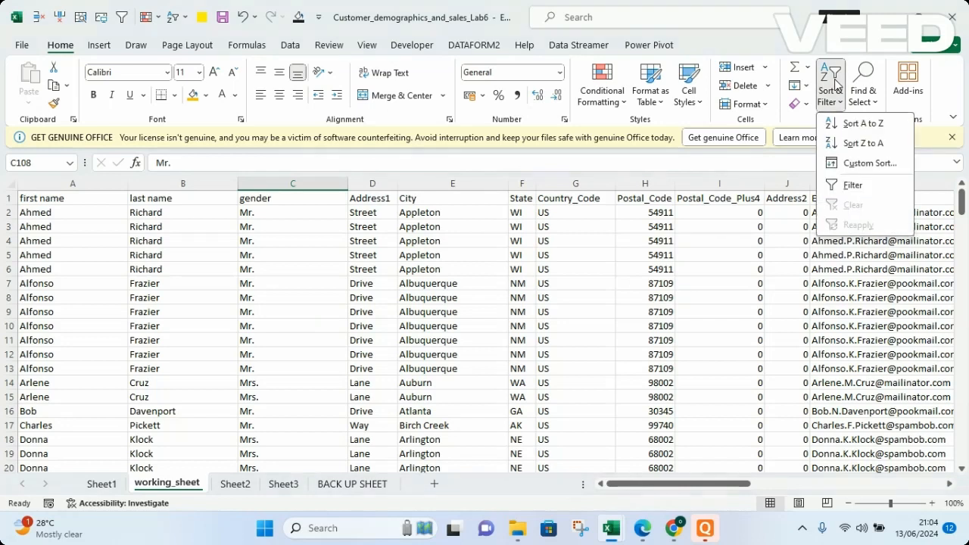
left_click(851, 186)
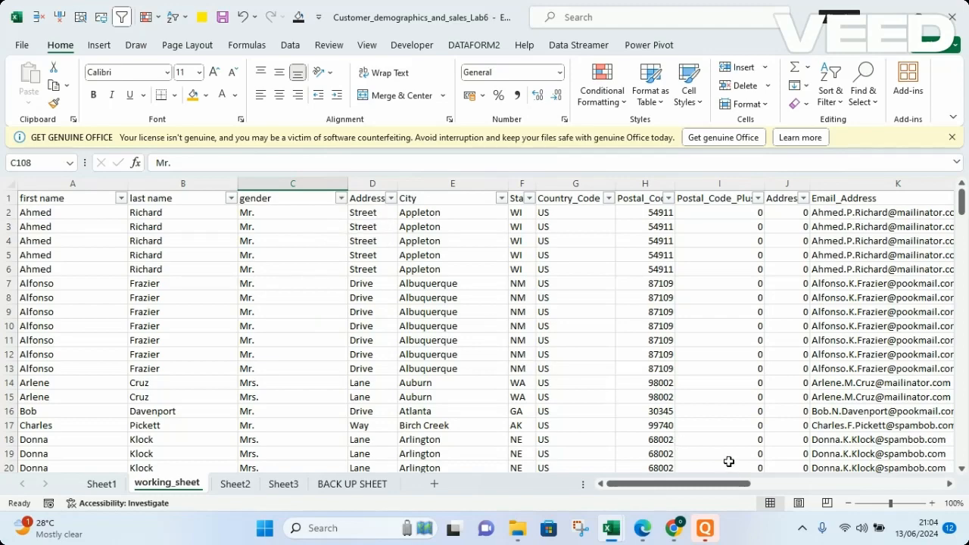
Filter the Order_Value column to values equal to 1000, then clear that column's filter
left_click_drag(710, 491, 867, 458)
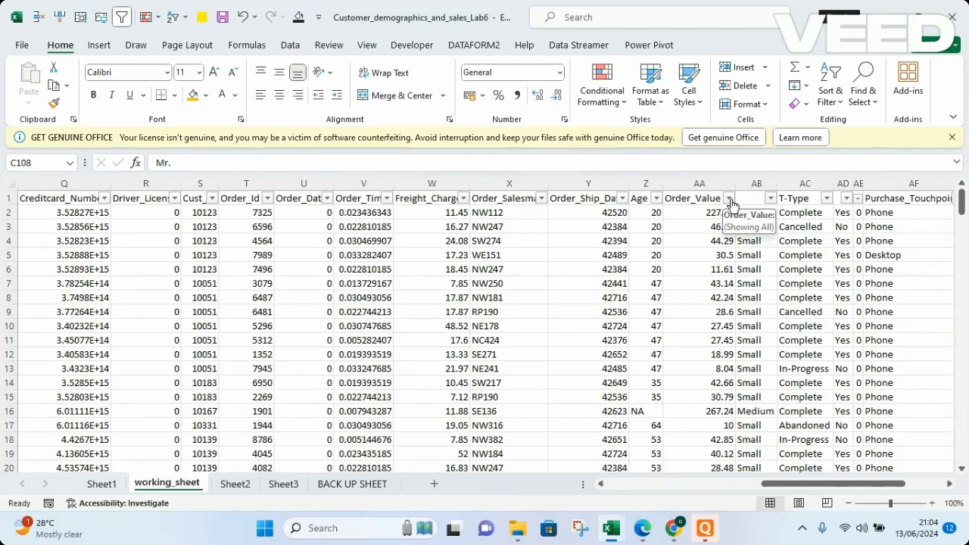
left_click(729, 198)
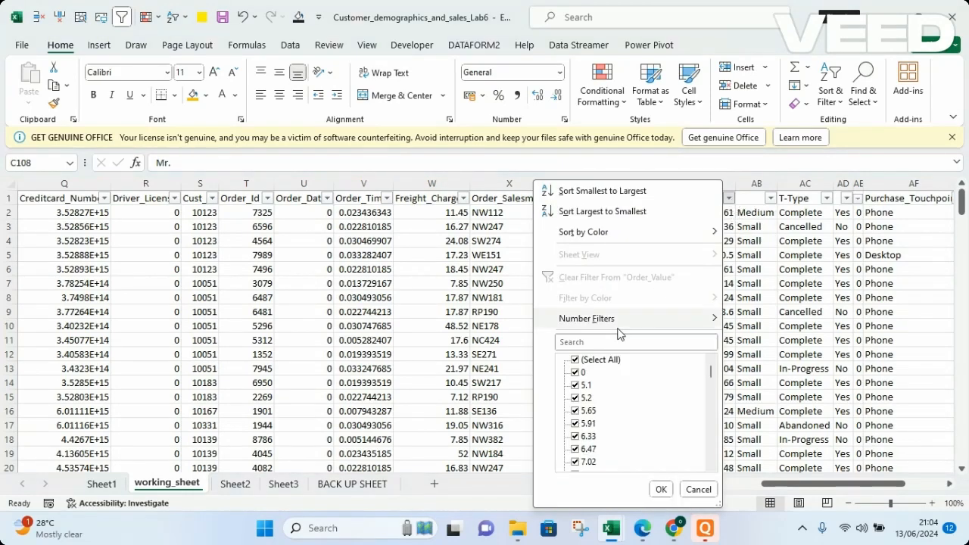
mouse_move(641, 324)
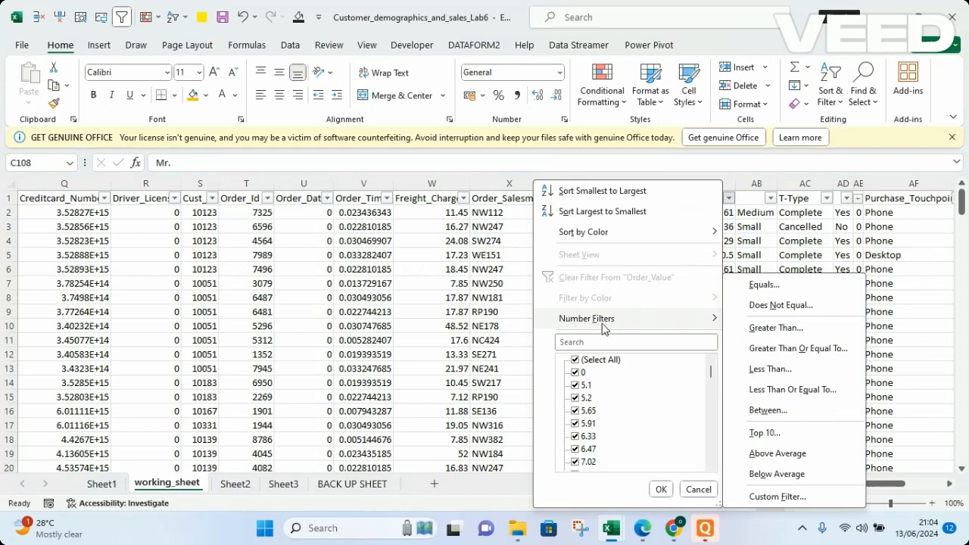
left_click(784, 287)
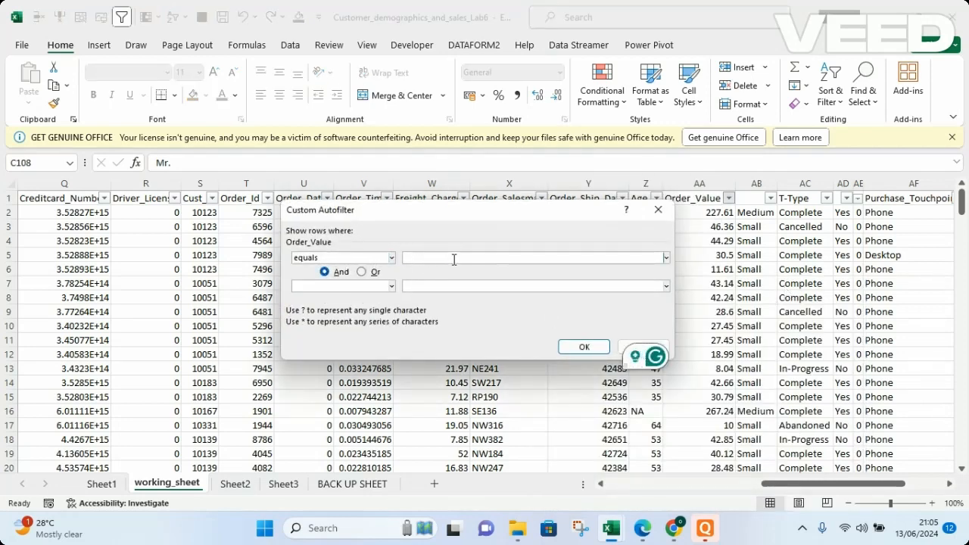
type("1000")
left_click(585, 349)
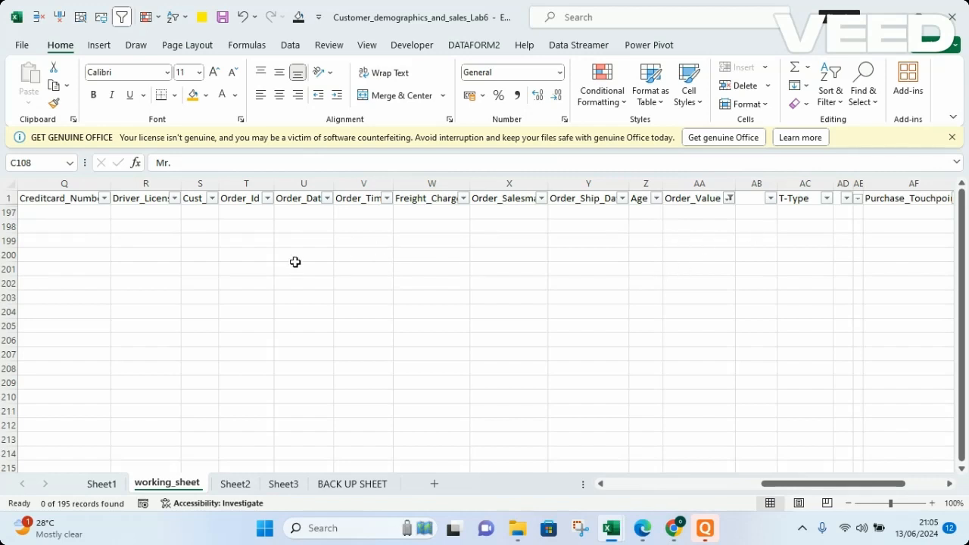
left_click(728, 200)
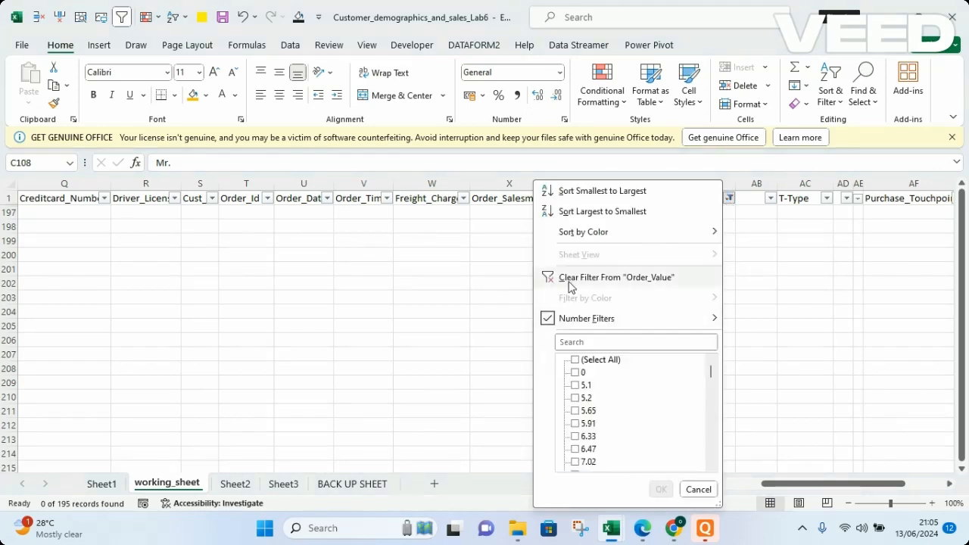
left_click(571, 280)
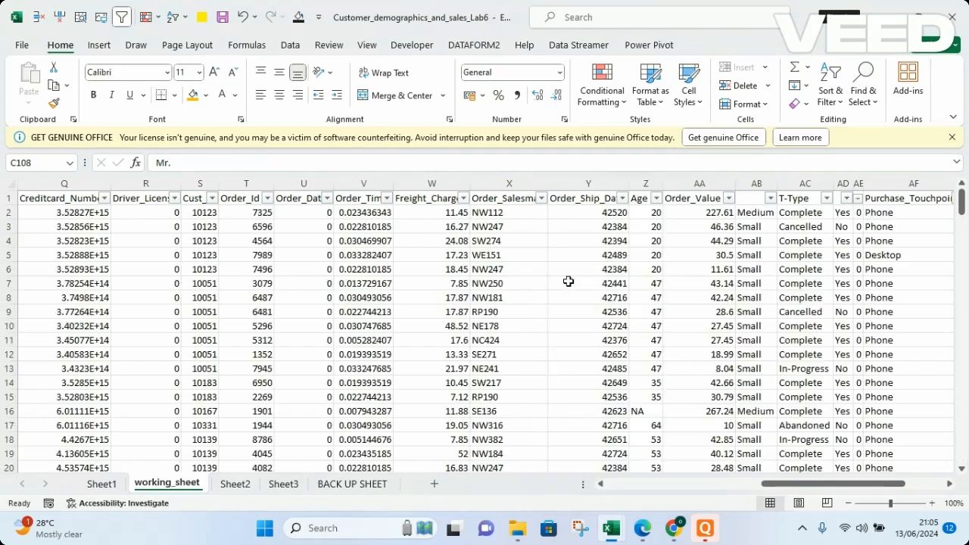
Filter the Order_Value column to values less than 300, review the rows, then clear that filter
left_click(730, 200)
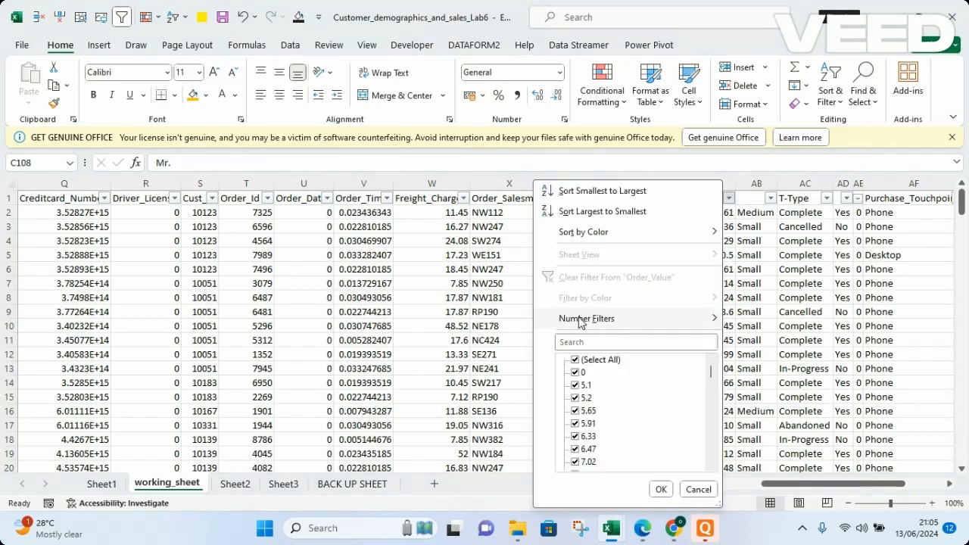
mouse_move(581, 321)
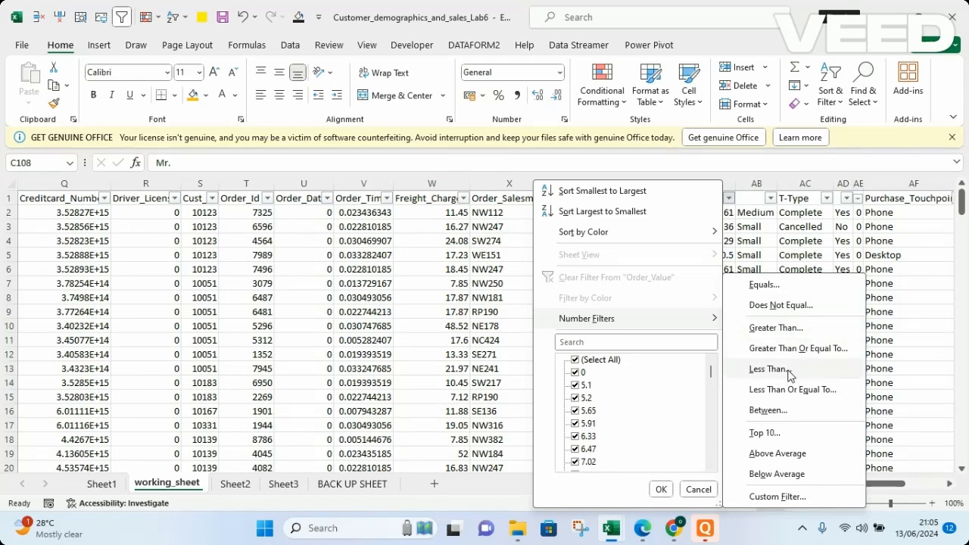
left_click(769, 369)
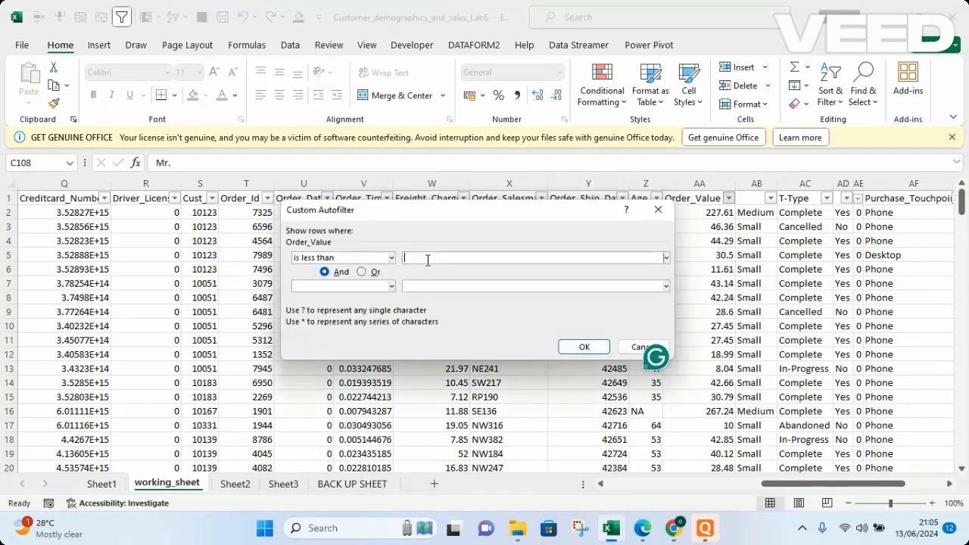
type("300")
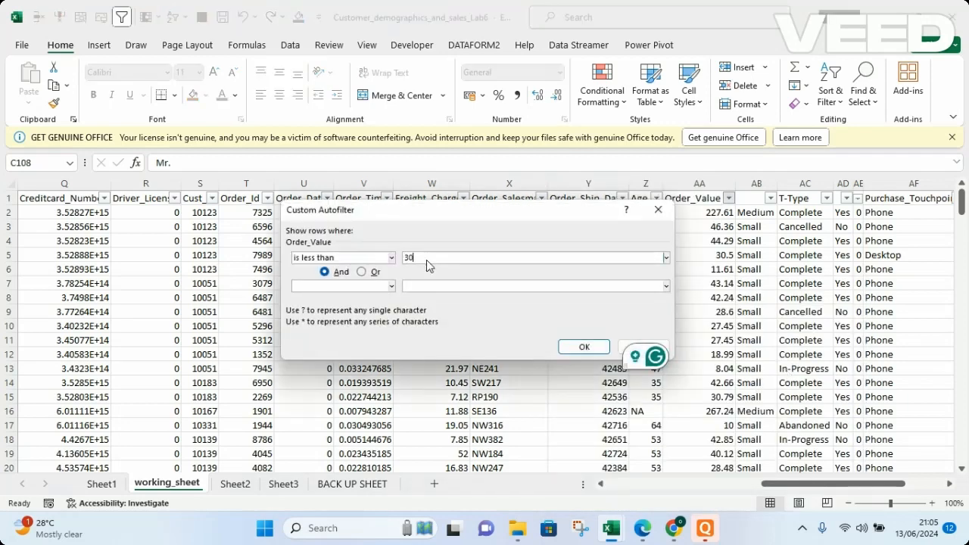
left_click(583, 347)
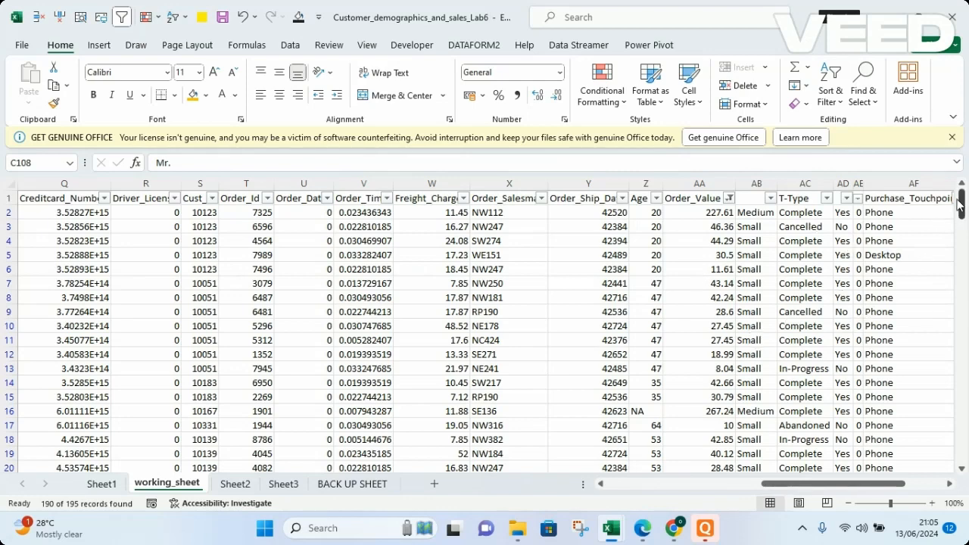
left_click_drag(964, 201, 960, 339)
left_click_drag(954, 223, 956, 195)
left_click(728, 212)
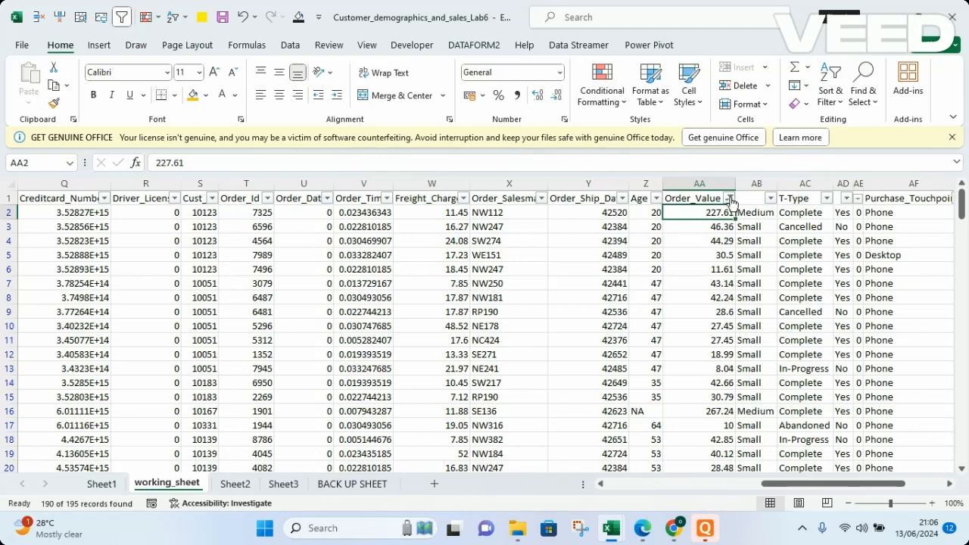
left_click(730, 198)
mouse_move(575, 319)
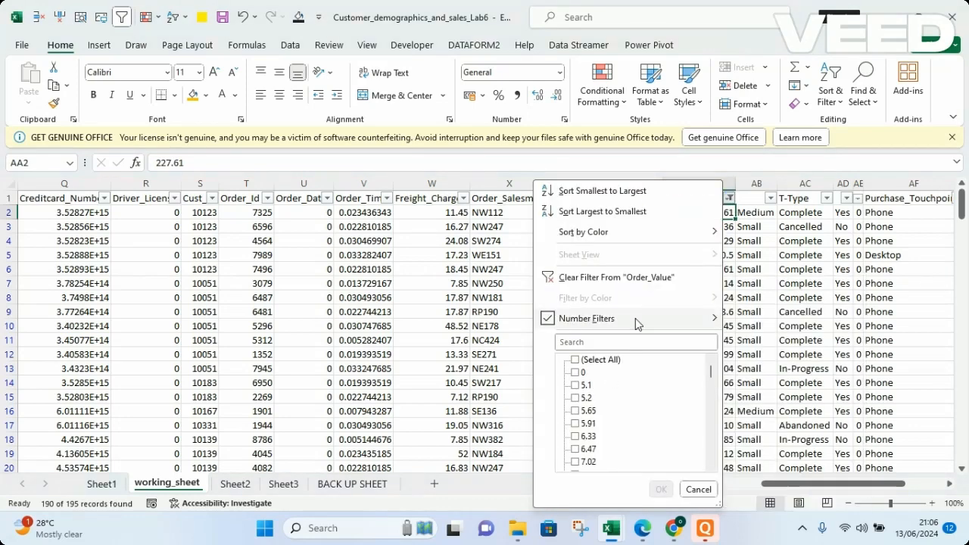
left_click(604, 278)
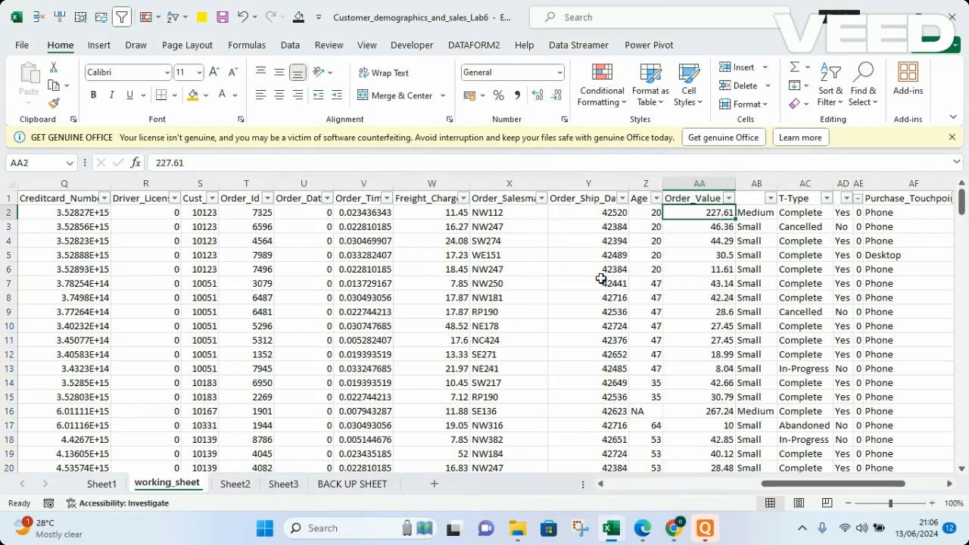
Filter the Order_Value column to show only above-average values and scroll through the results
left_click(729, 199)
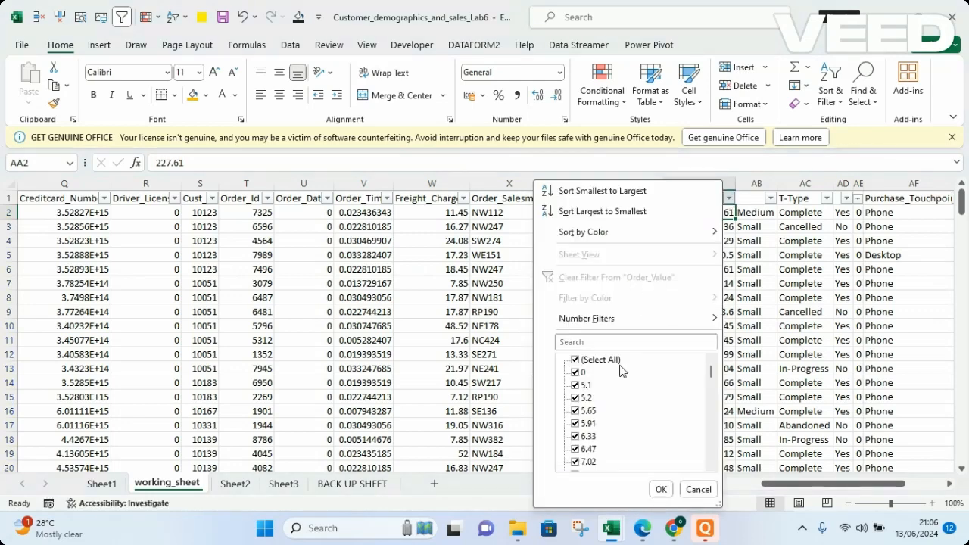
mouse_move(699, 324)
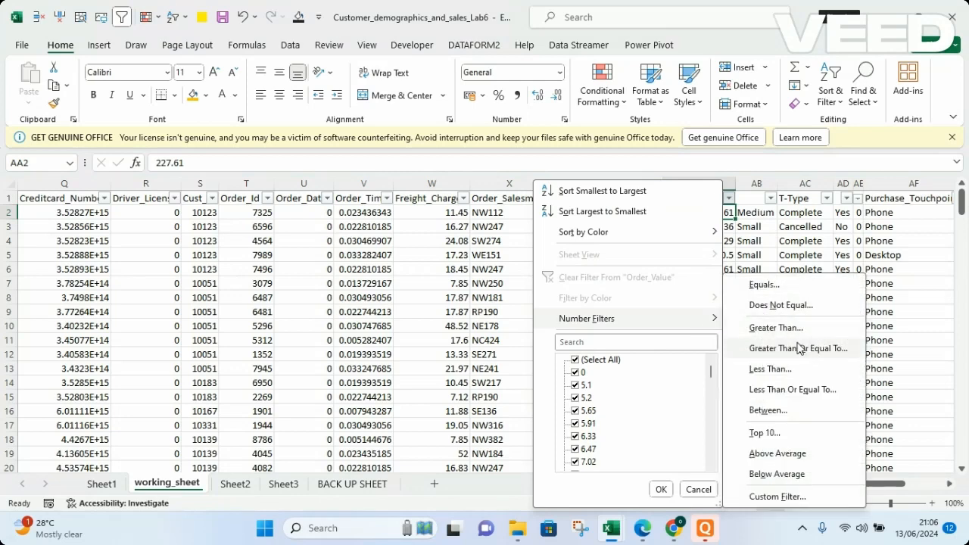
left_click(778, 458)
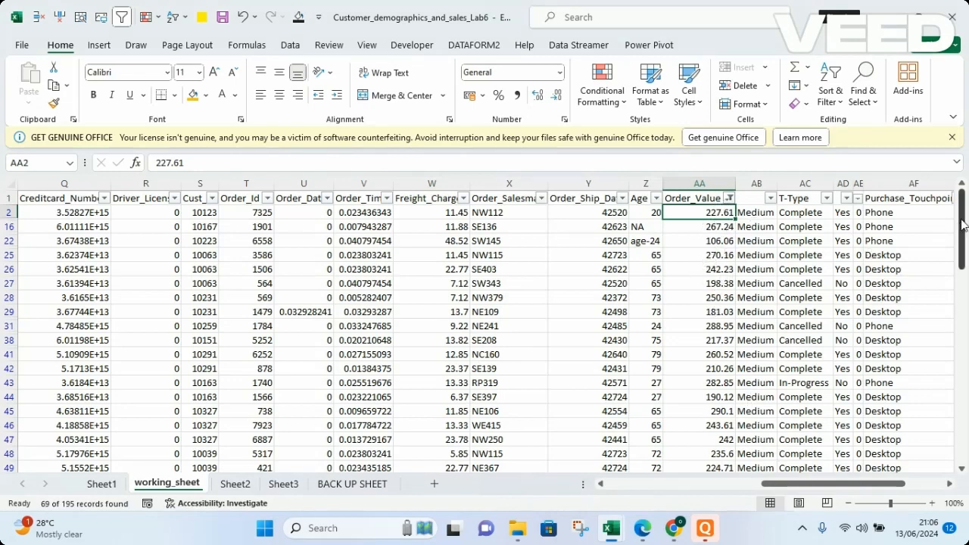
left_click_drag(963, 224, 967, 428)
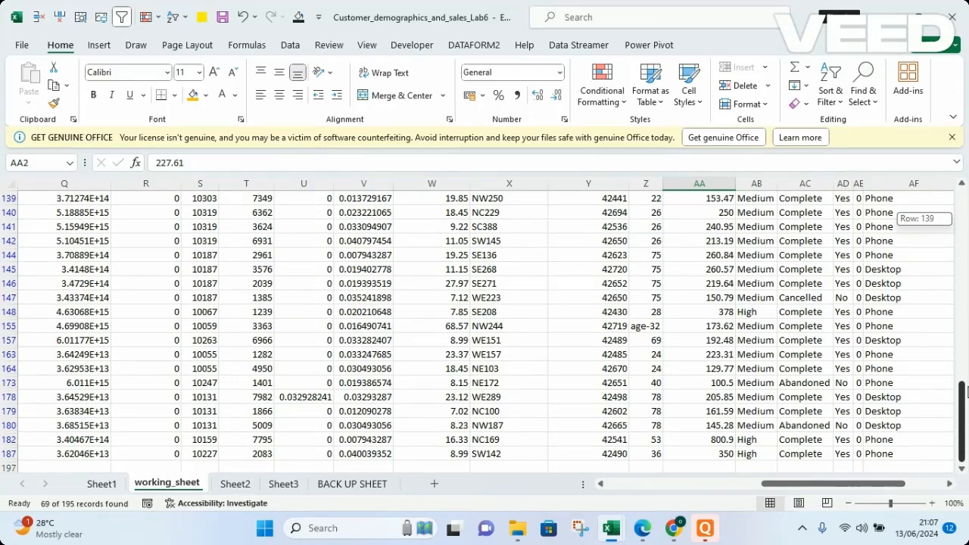
Filter the Order_Value column to show only the top 10 items
left_click_drag(966, 390, 944, 219)
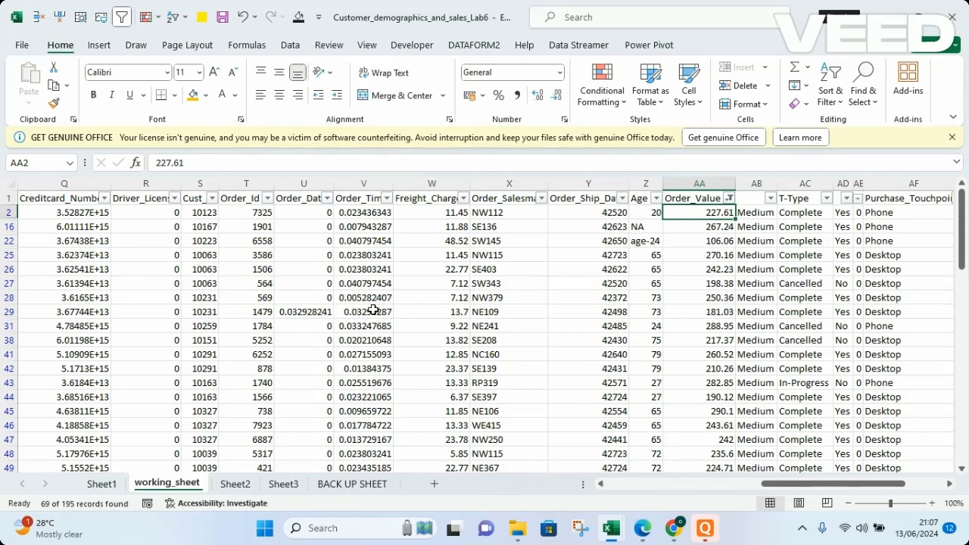
left_click(728, 199)
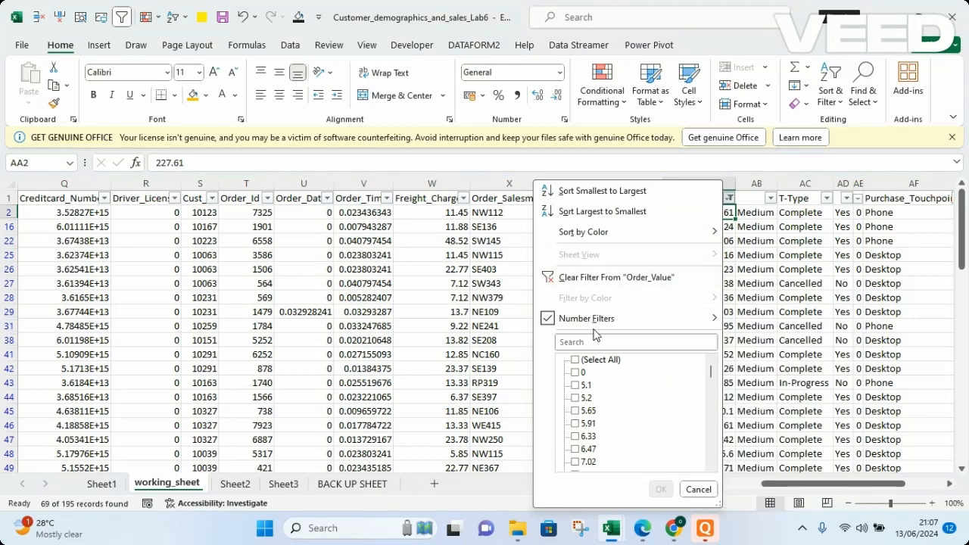
mouse_move(640, 319)
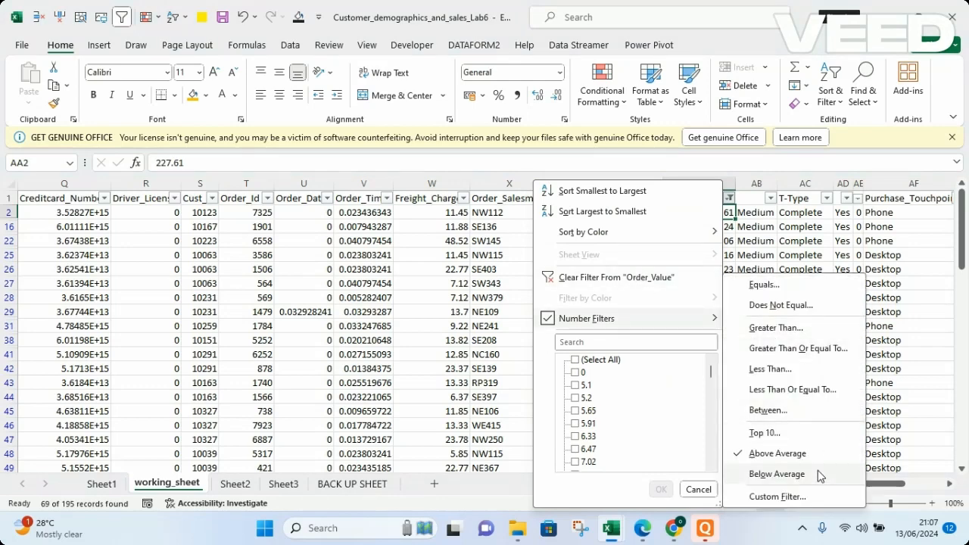
left_click(764, 433)
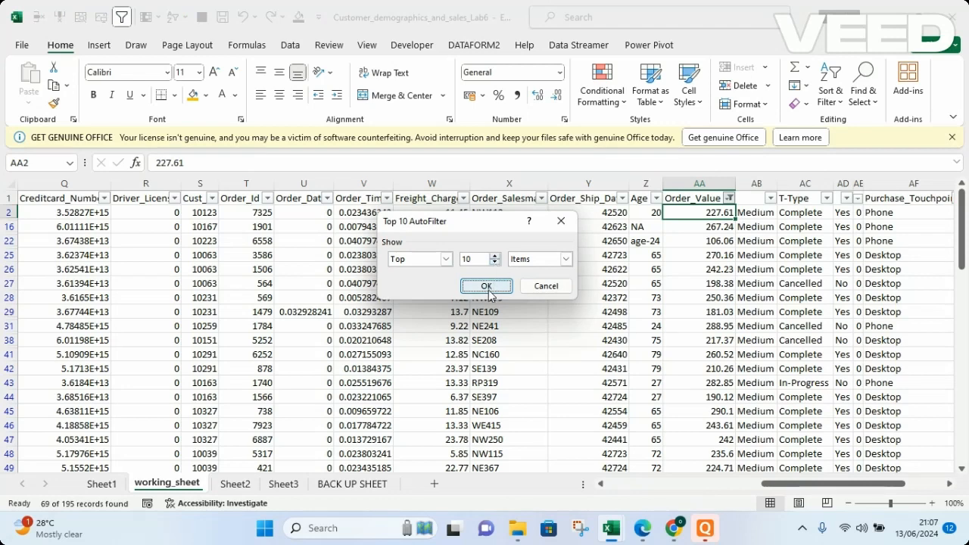
left_click(493, 258)
left_click(493, 258)
left_click(493, 257)
left_click(566, 260)
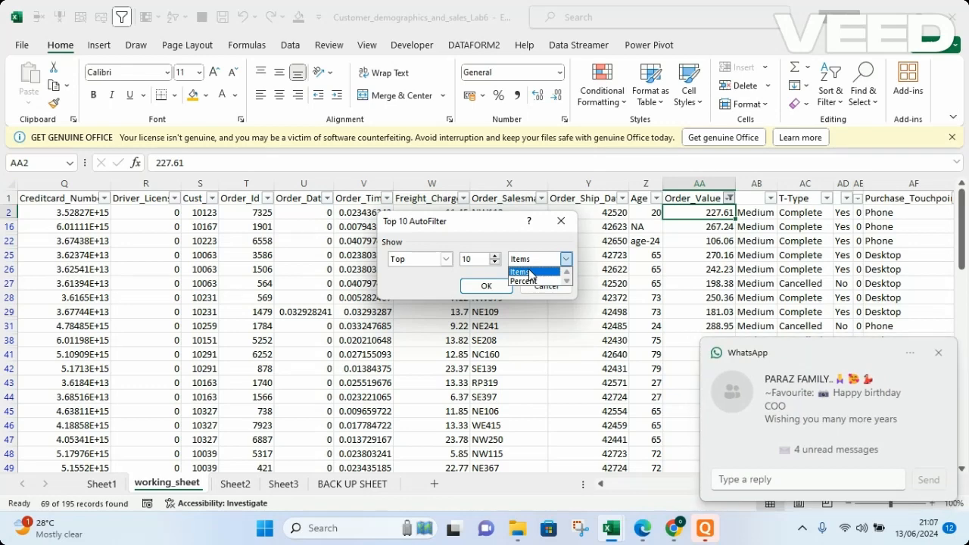
left_click(937, 356)
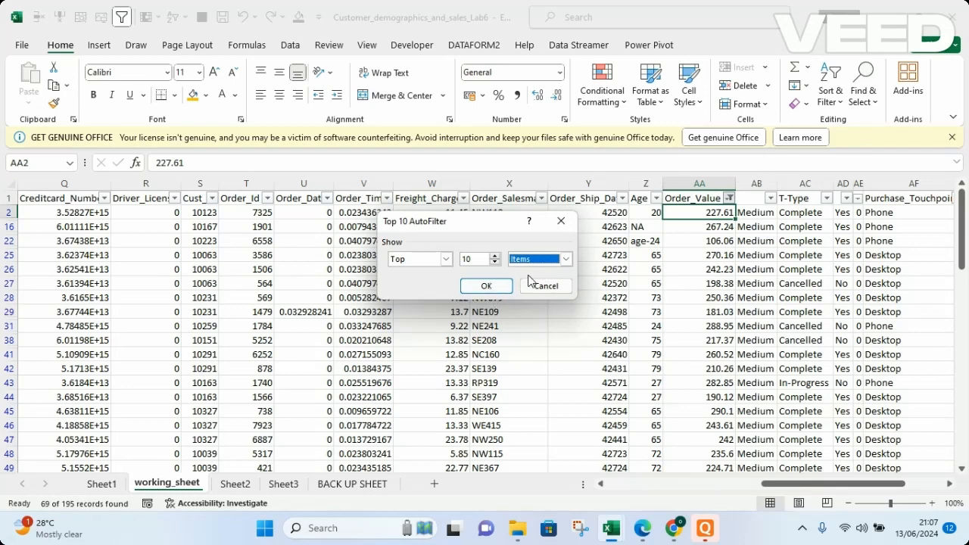
left_click(485, 288)
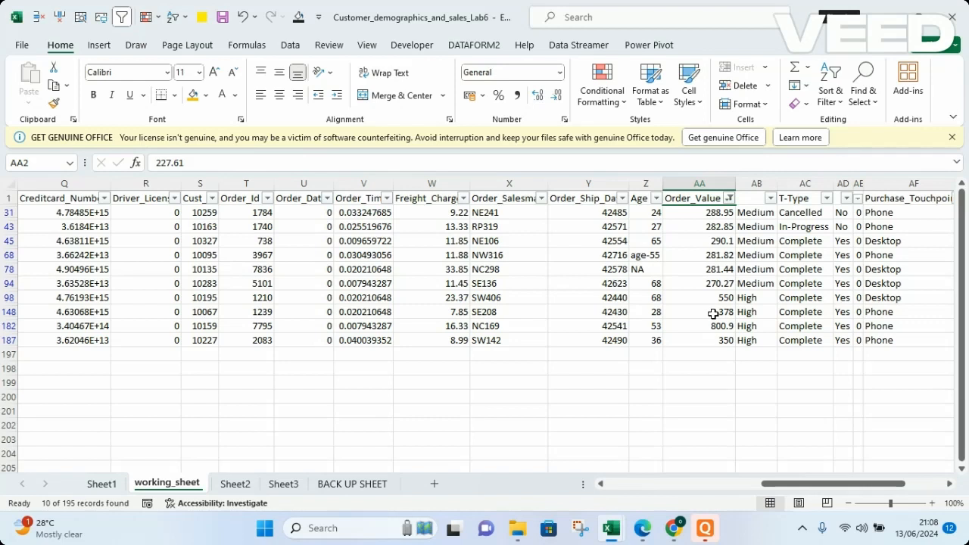
Clear the filter from the Order_Value column
left_click(729, 198)
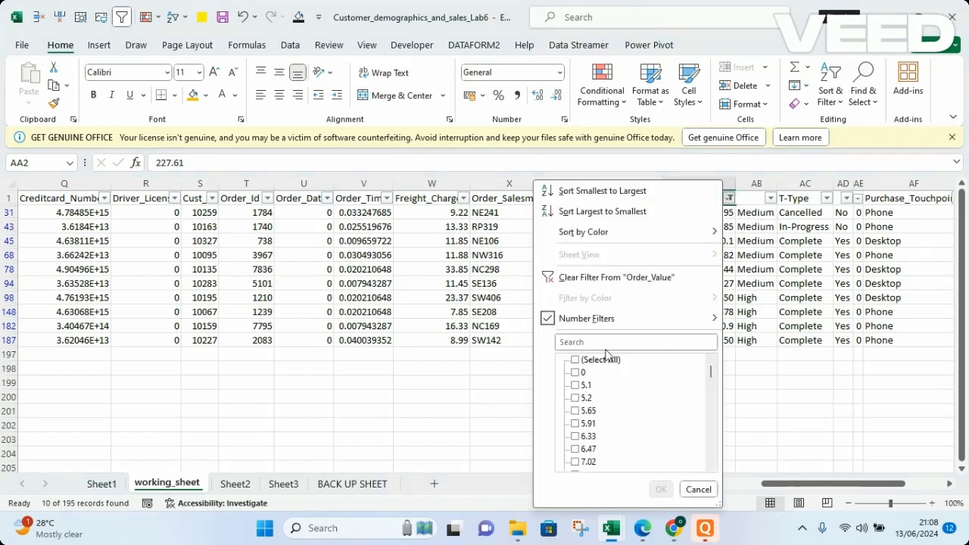
mouse_move(688, 318)
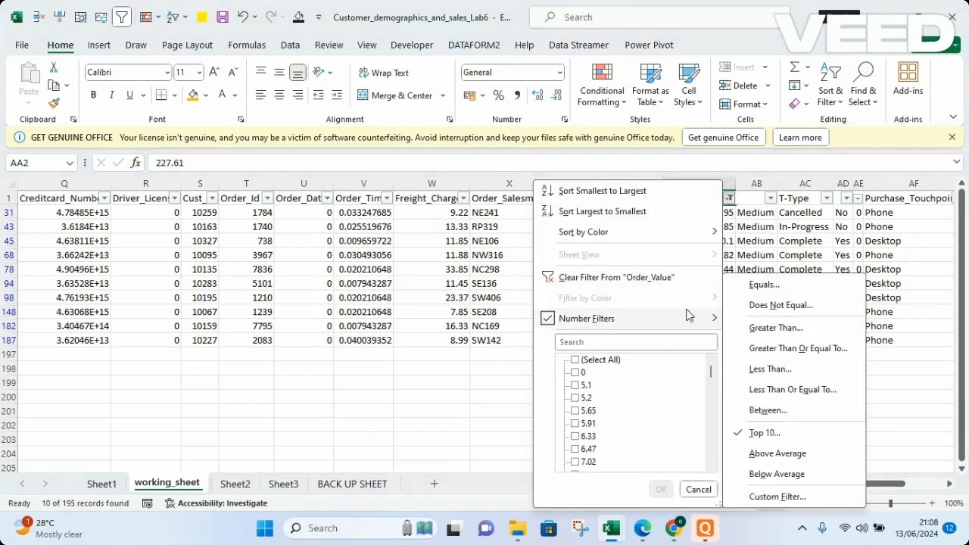
left_click(613, 278)
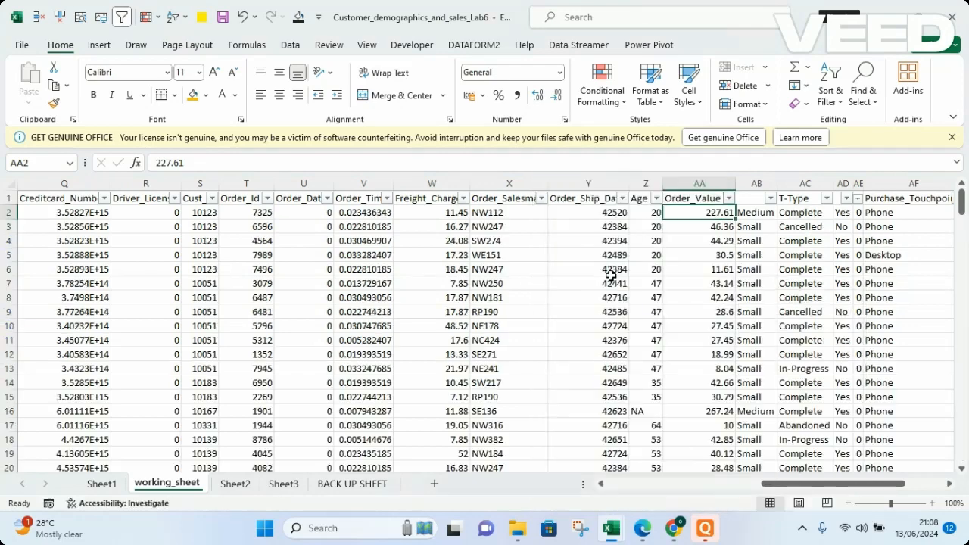
Filter the Order_Value column to show the top 30 percent of values
left_click(728, 198)
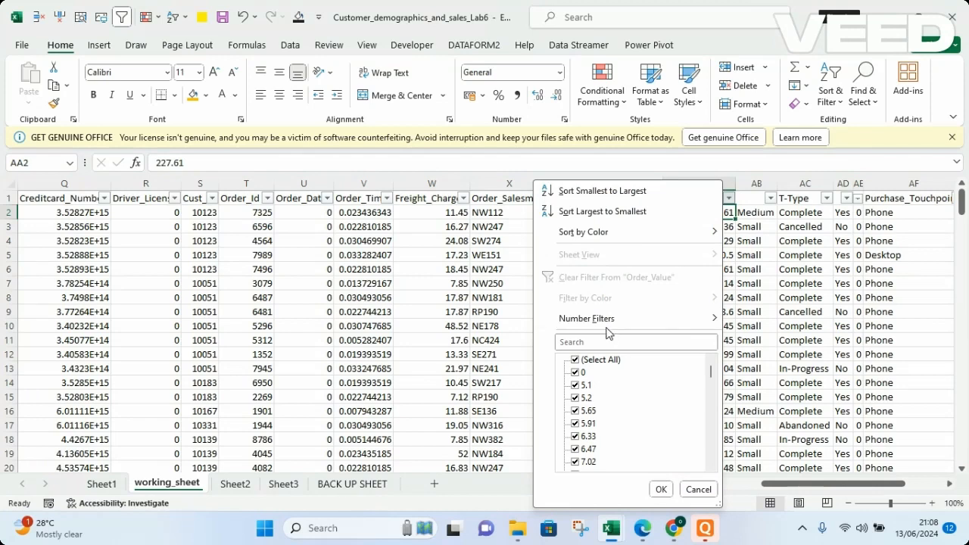
mouse_move(606, 319)
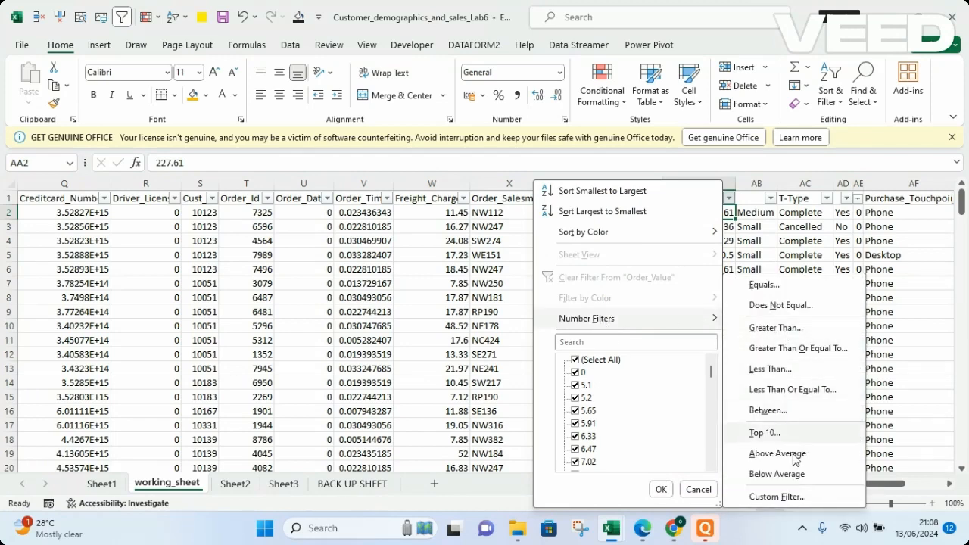
left_click(765, 433)
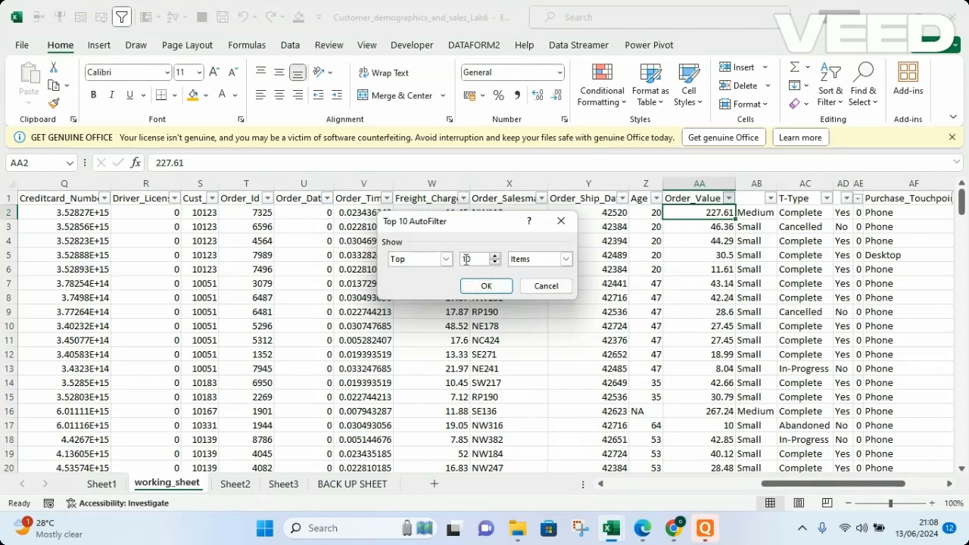
key("BackSpace")
type("3")
left_click(565, 259)
left_click(538, 281)
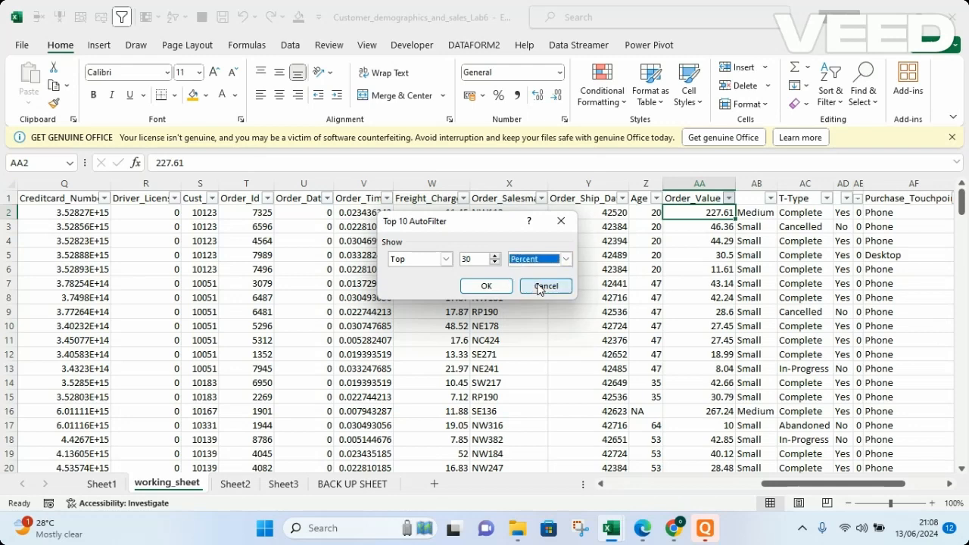
left_click(488, 286)
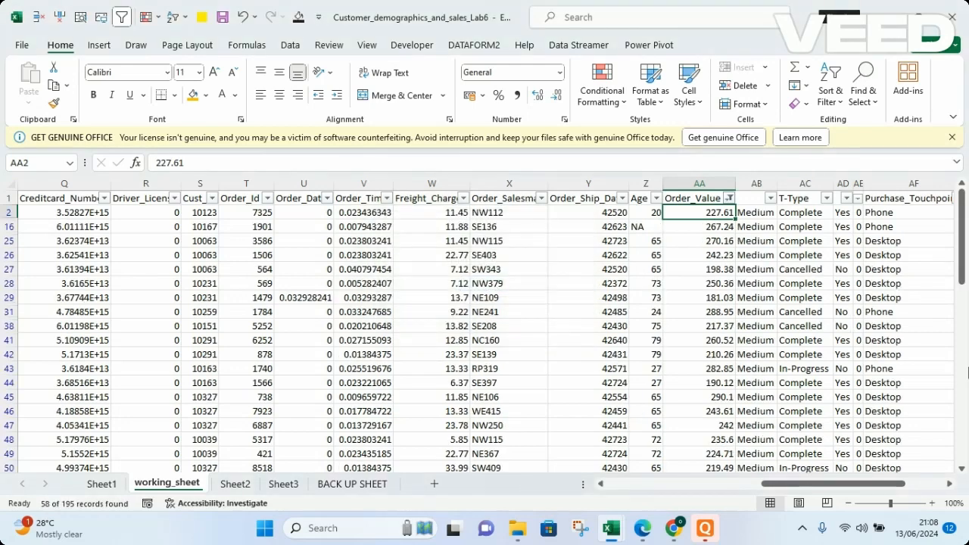
Remove the top-percent filter from the Order_Value column
left_click_drag(964, 263, 966, 208)
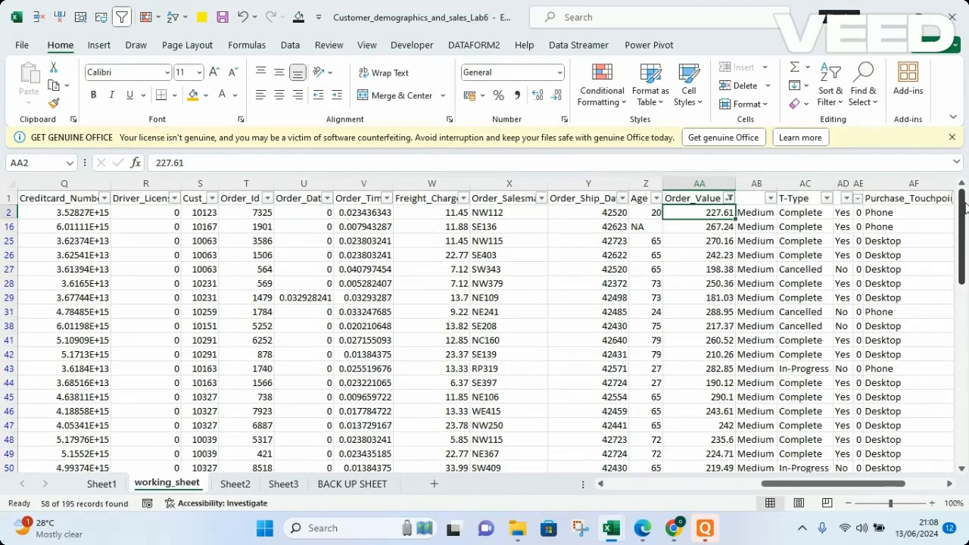
left_click(730, 200)
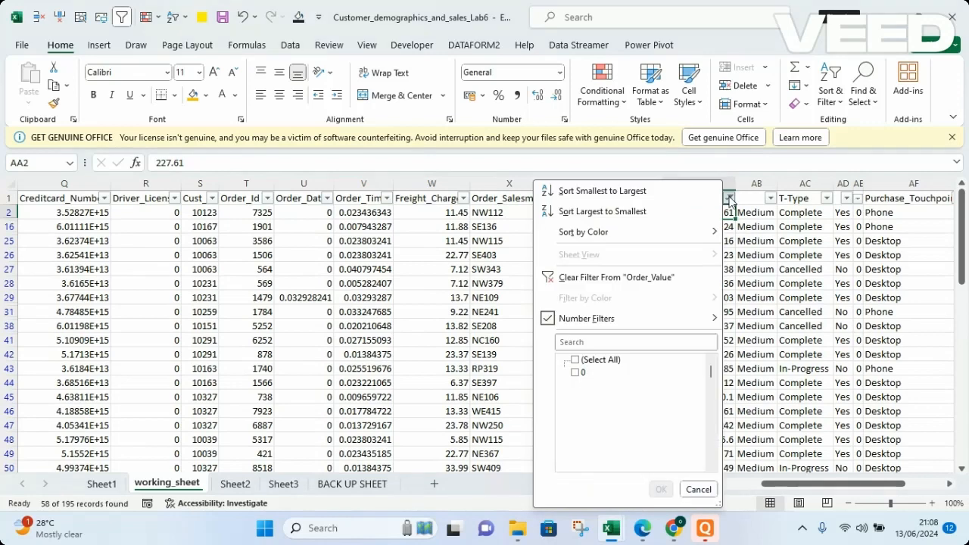
left_click(571, 281)
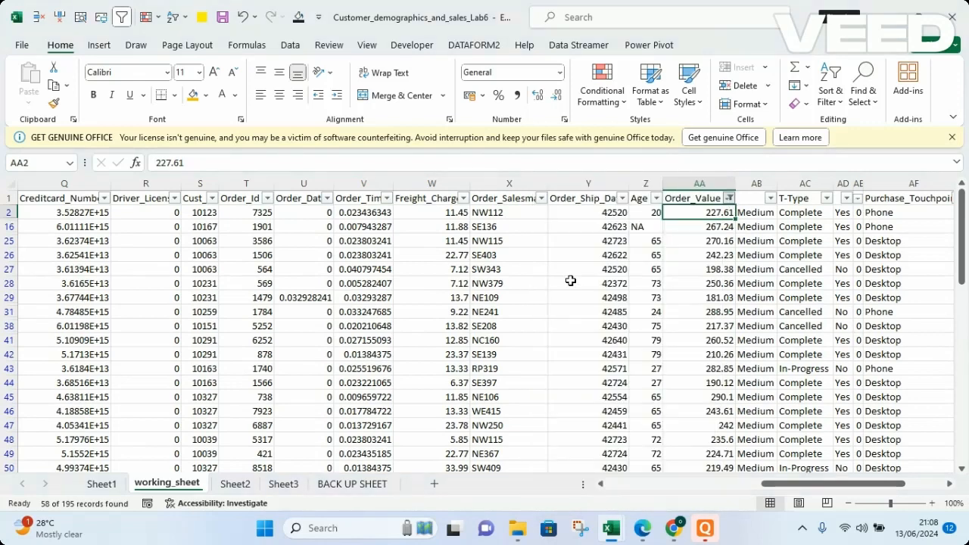
Apply a custom Order_Value filter showing values greater than 200 or less than 50
left_click(731, 199)
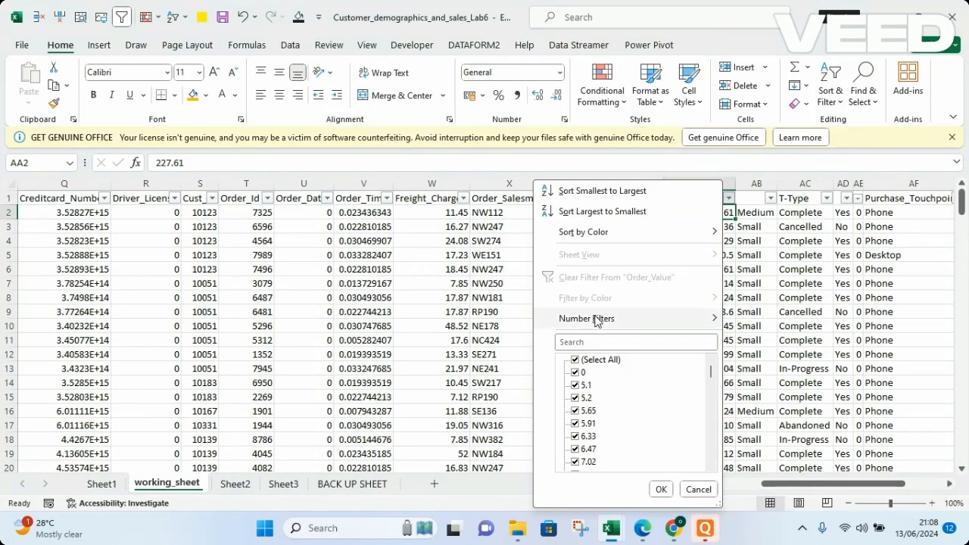
mouse_move(595, 321)
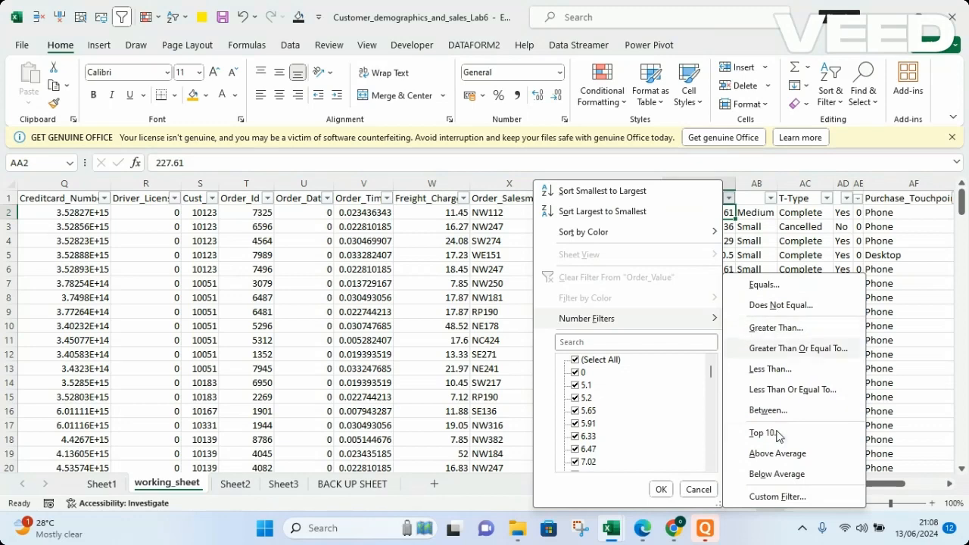
left_click(787, 503)
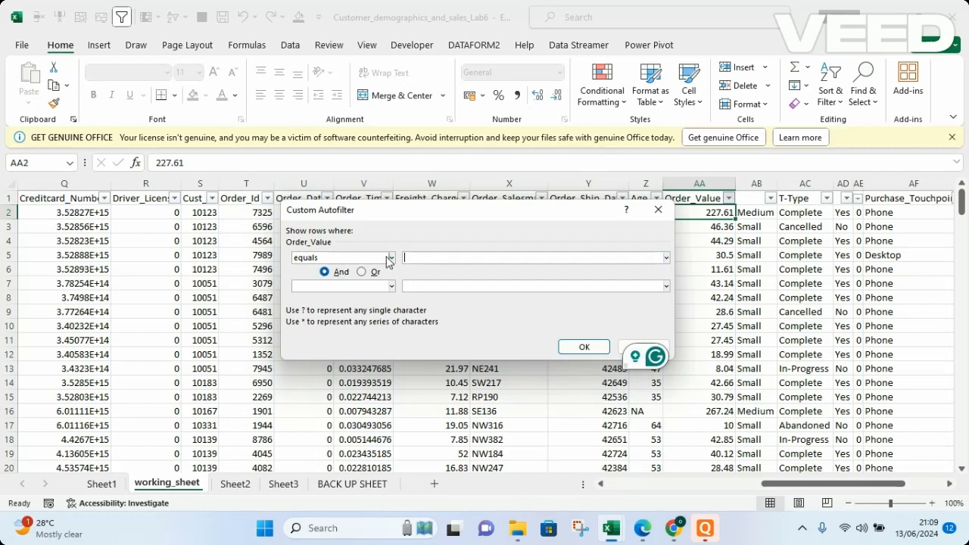
left_click(360, 262)
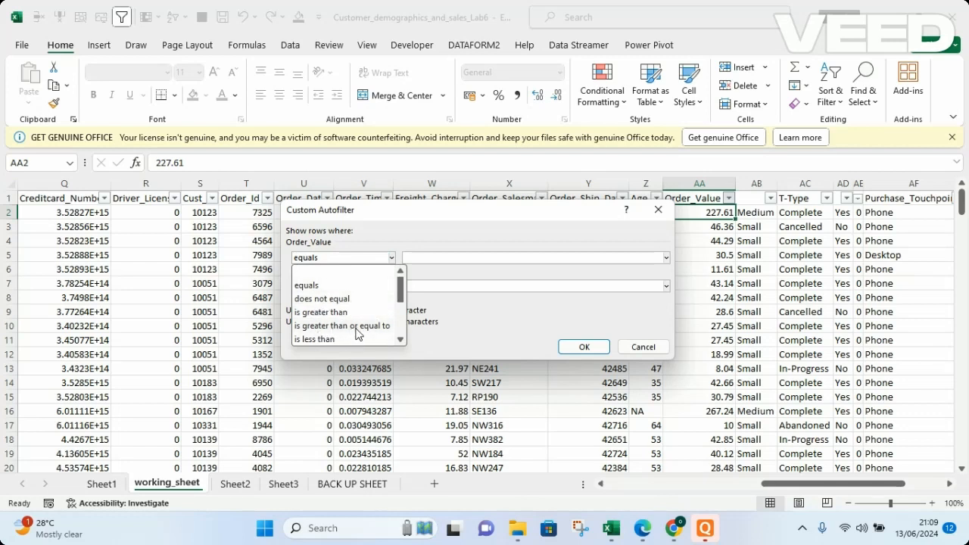
left_click(325, 312)
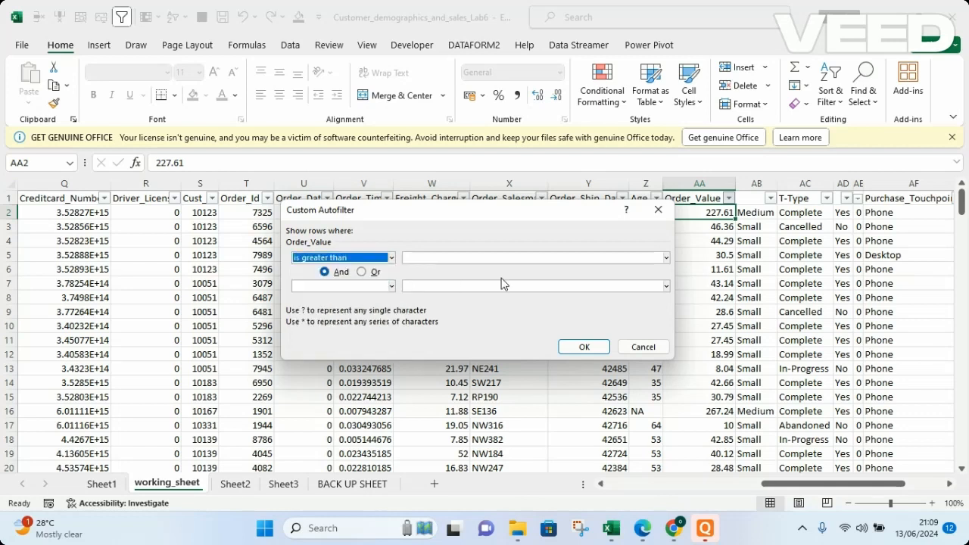
left_click(482, 258)
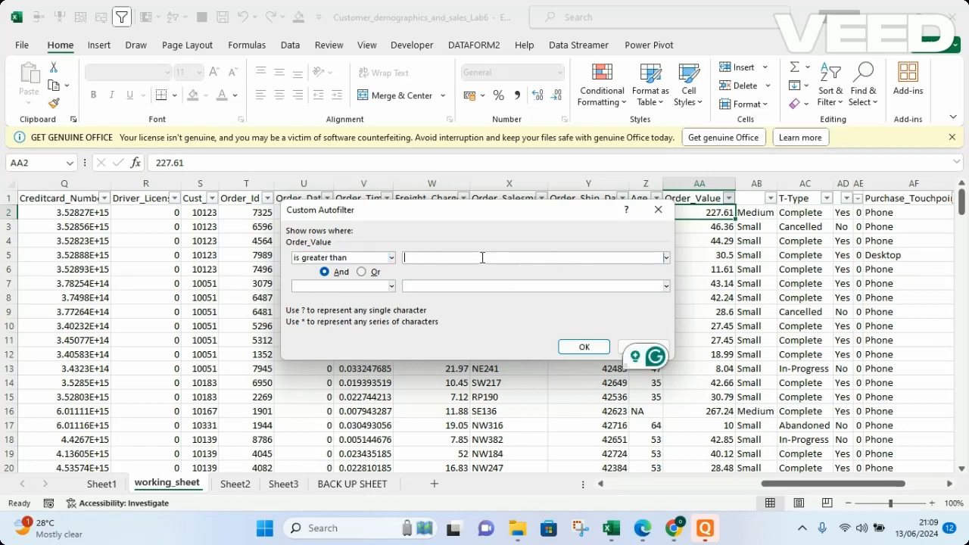
type("200")
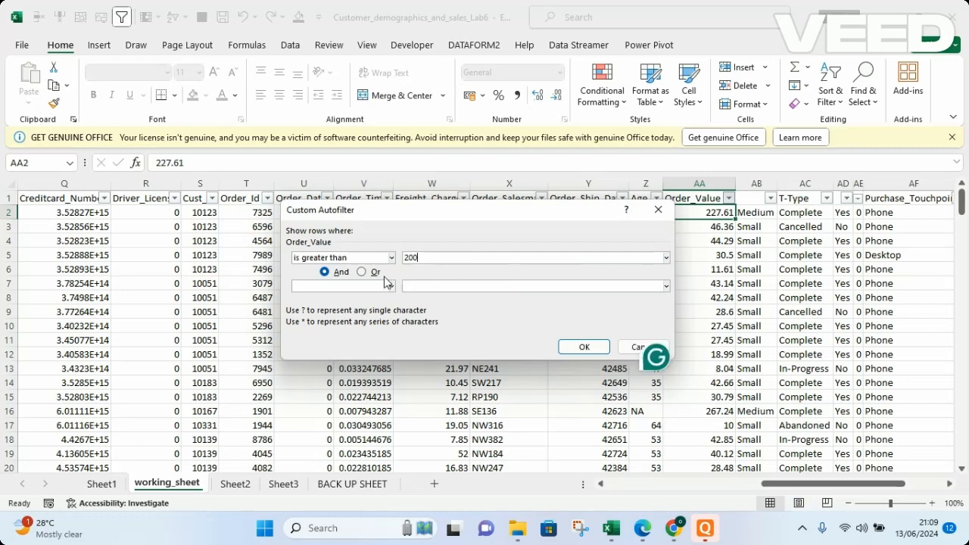
left_click(375, 274)
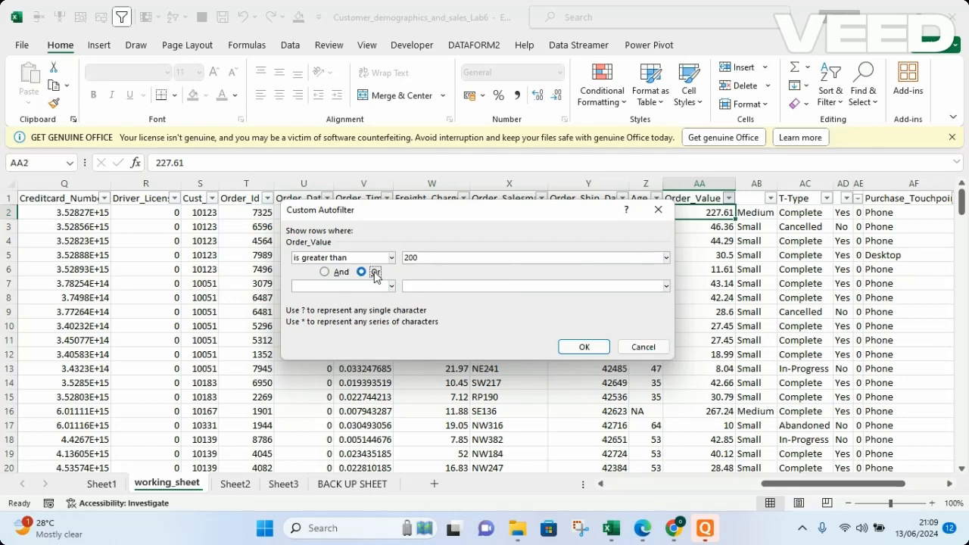
left_click(318, 288)
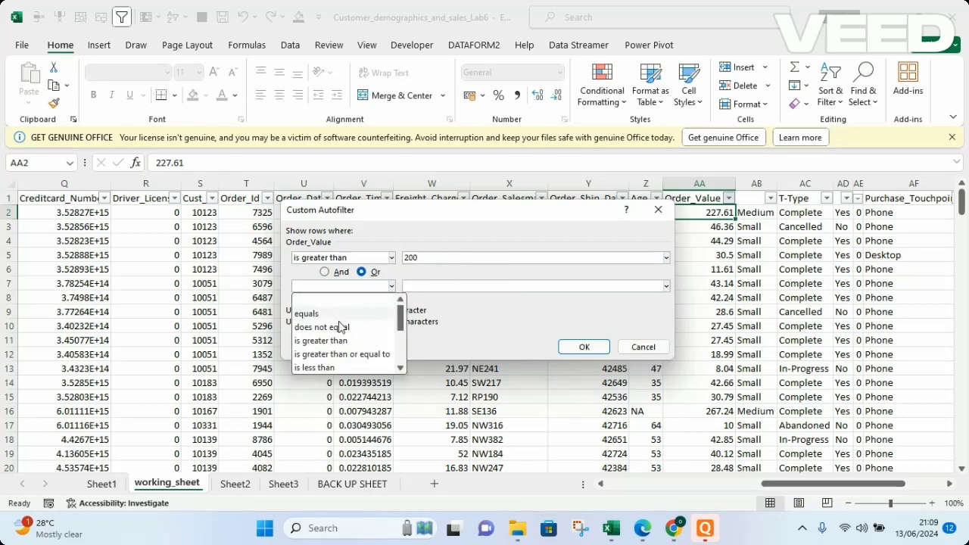
left_click(317, 367)
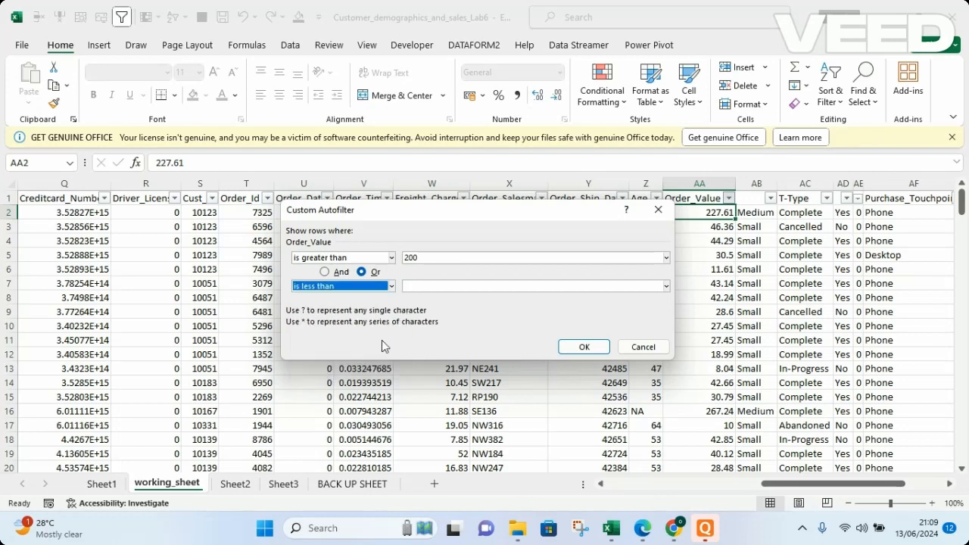
left_click(428, 284)
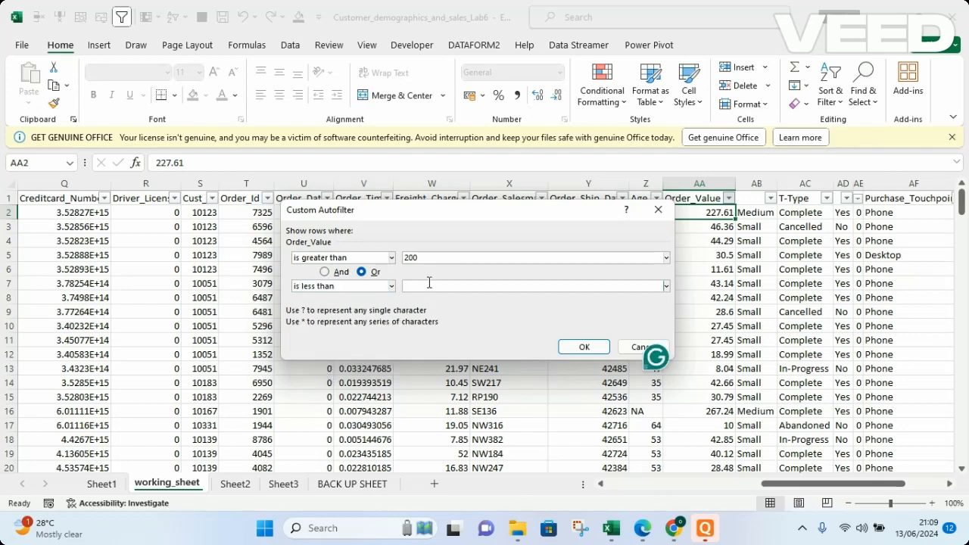
type("5")
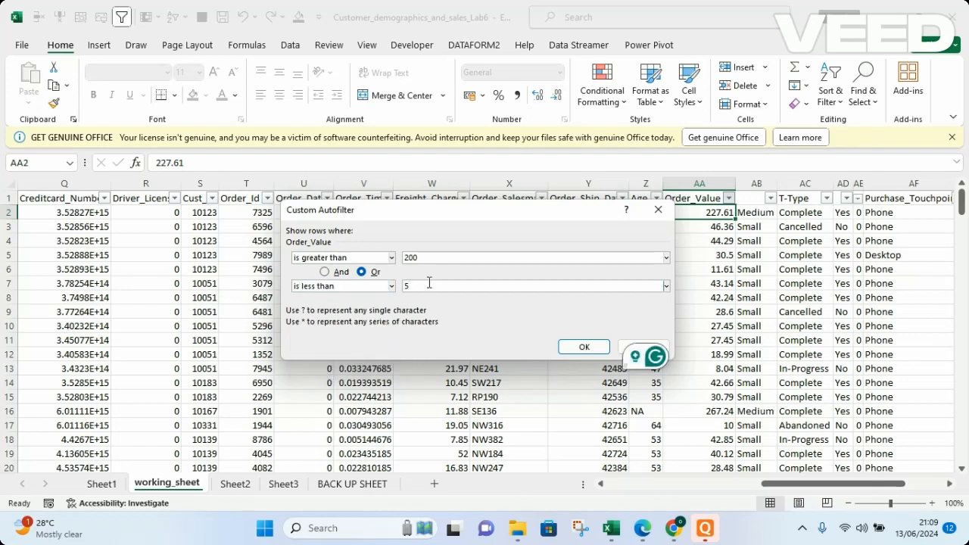
type("0")
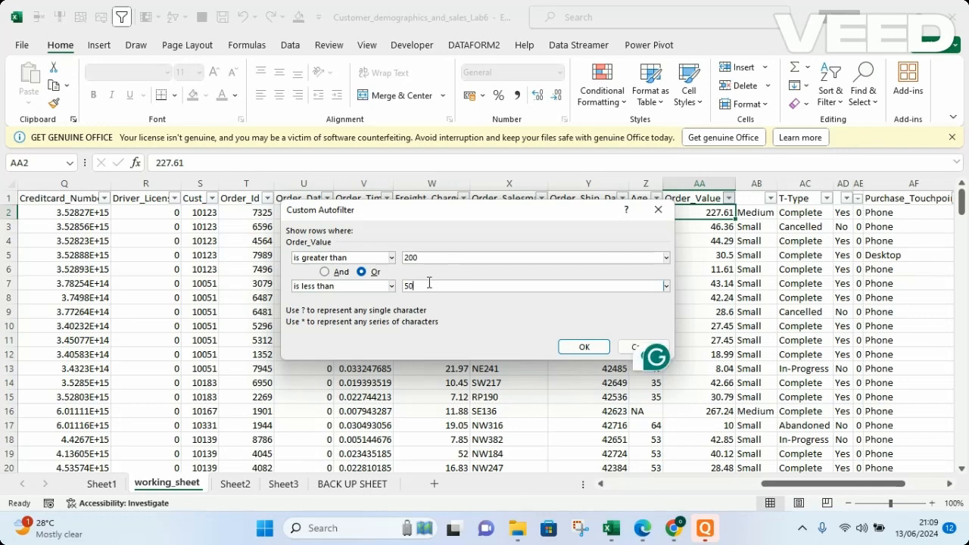
left_click(583, 348)
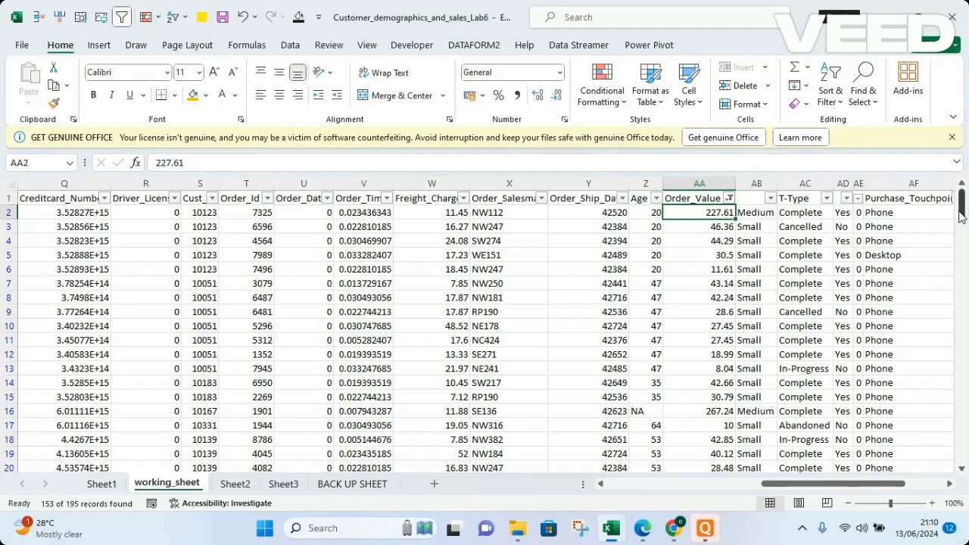
Review the filtered rows, then clear the custom filter from the Order_Value column
mouse_move(960, 212)
left_mouse_down()
mouse_move(964, 341)
mouse_move(961, 210)
mouse_move(962, 225)
left_mouse_up()
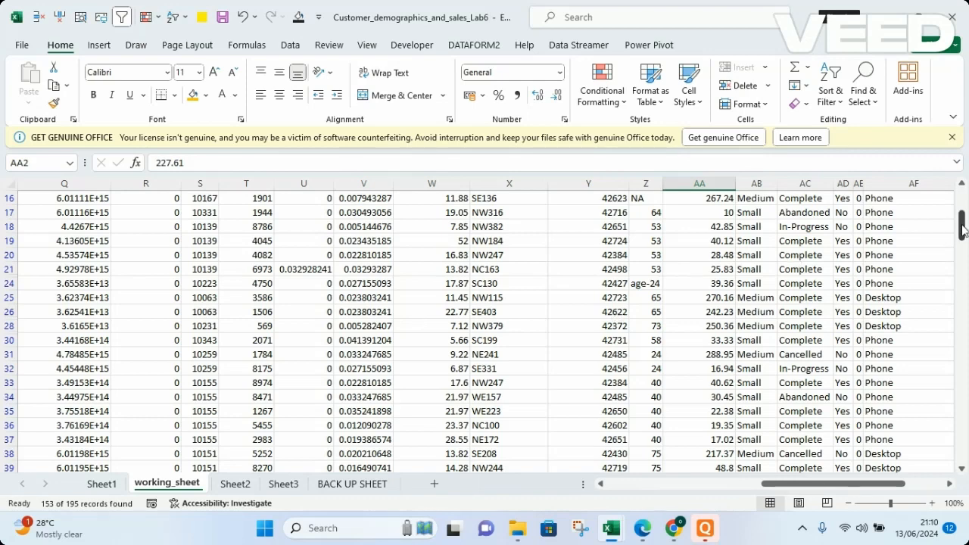
left_click_drag(961, 227, 964, 191)
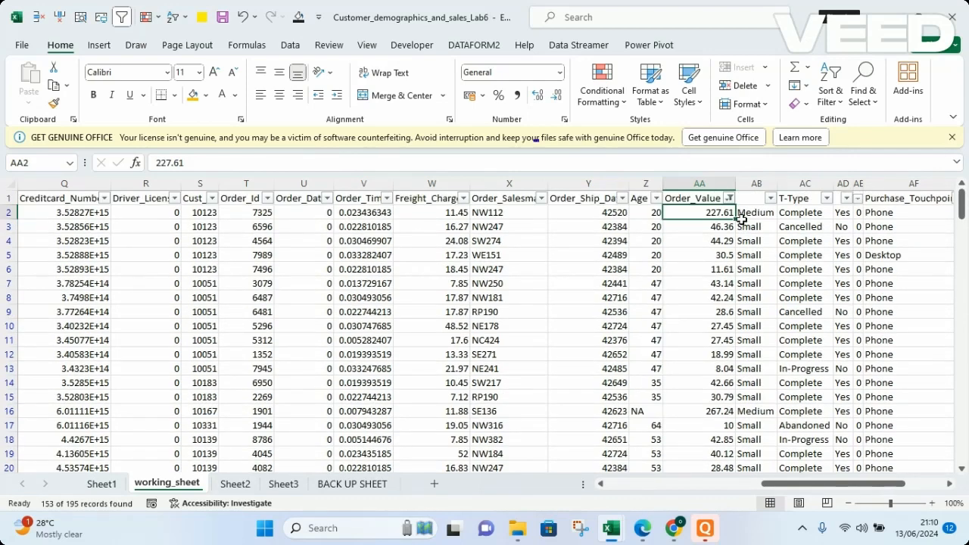
left_click(729, 199)
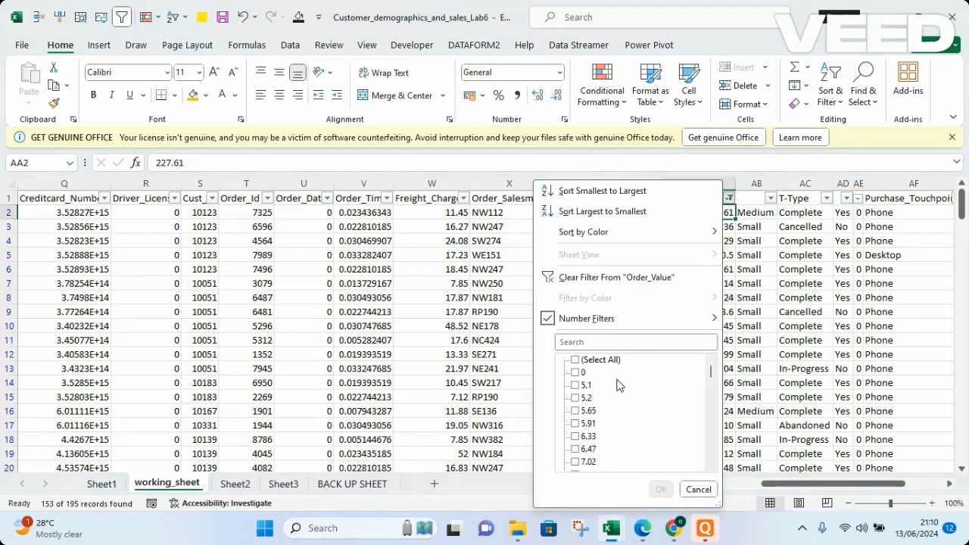
left_click(599, 276)
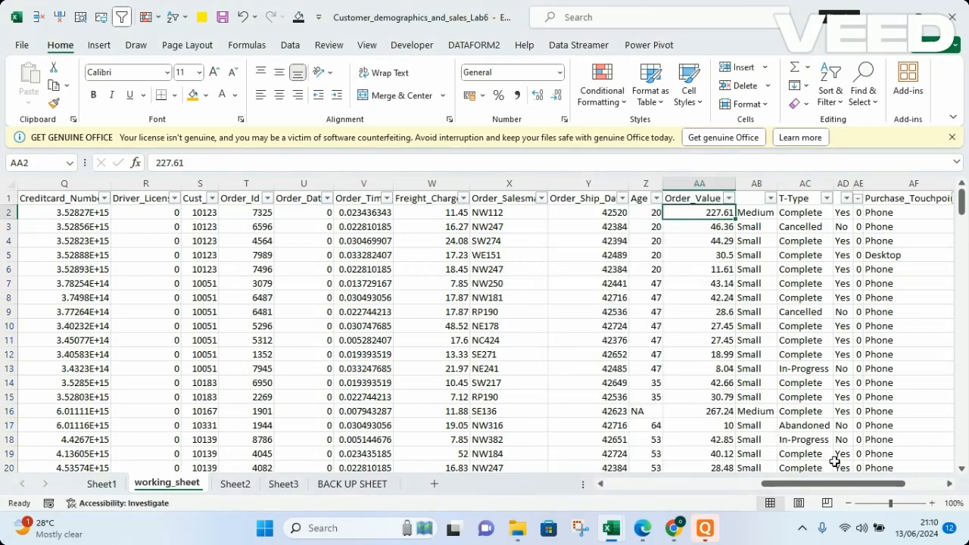
left_click_drag(831, 485, 869, 487)
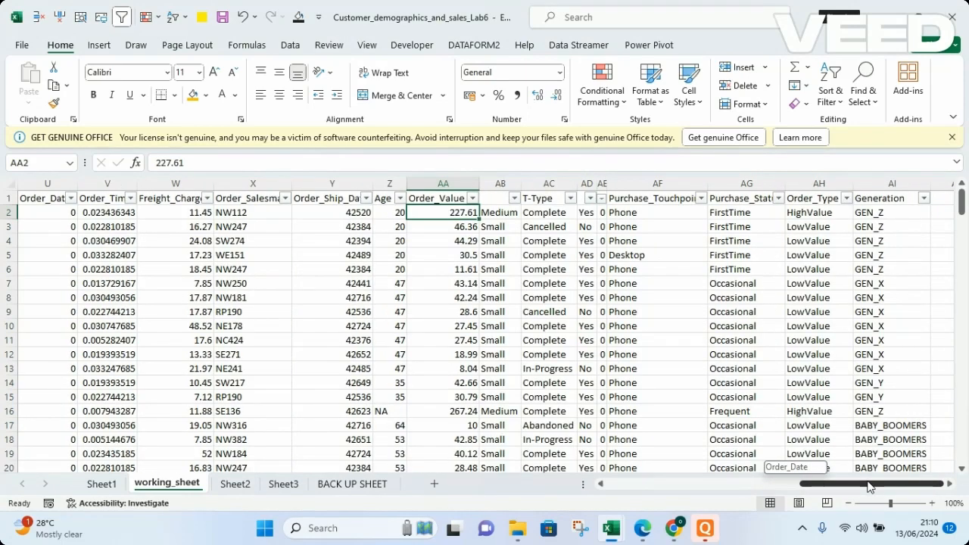
left_click_drag(869, 486, 560, 492)
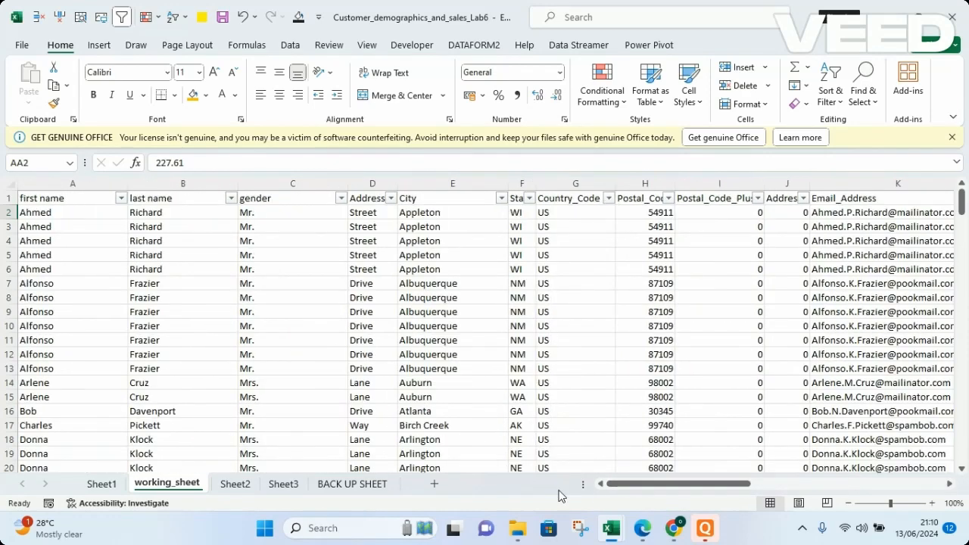